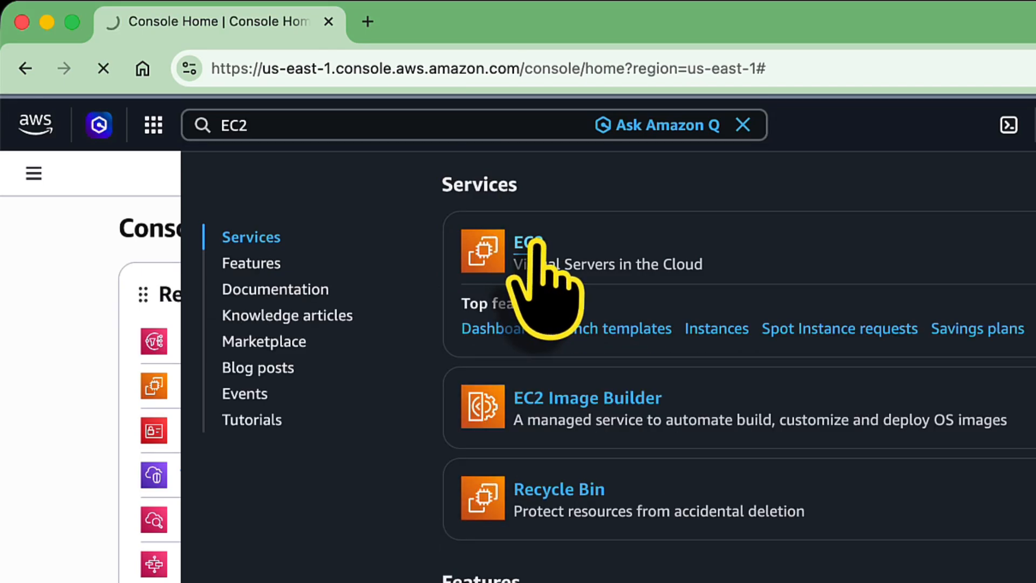
# From EC2's empty Instances list, start the Launch an instance page.
pyautogui.click(538, 237)
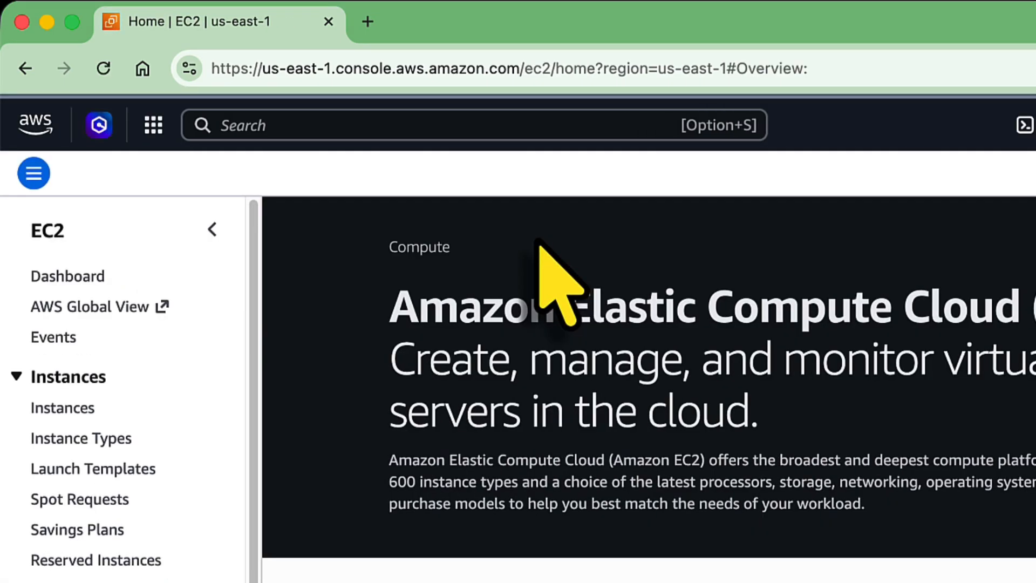
pyautogui.click(85, 410)
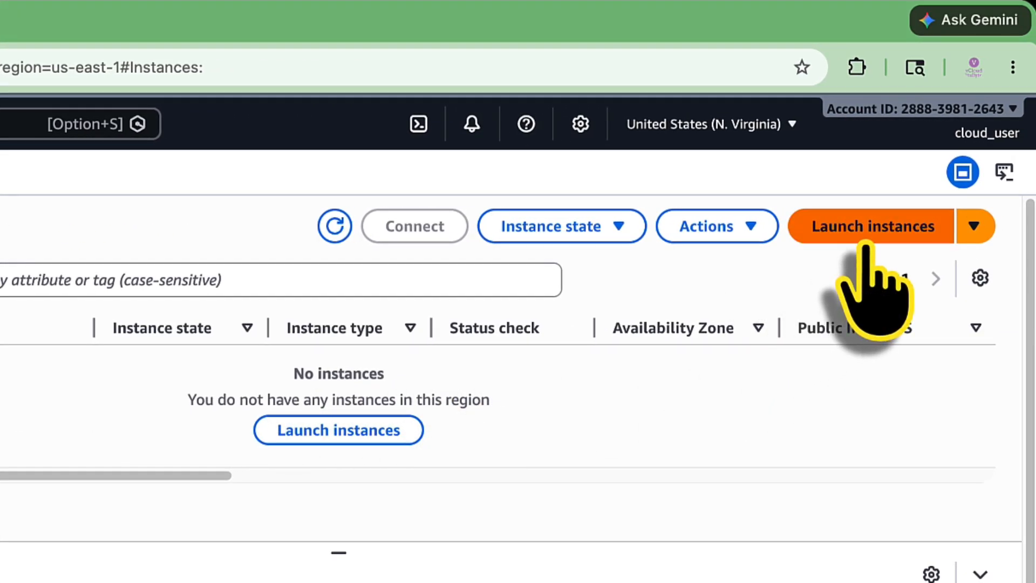
pyautogui.click(865, 244)
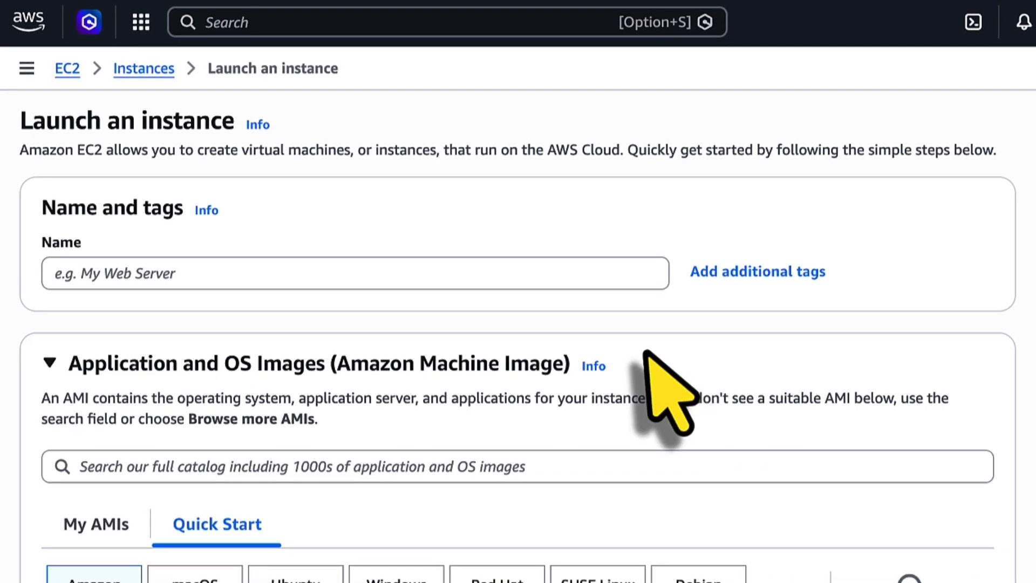
# Name the new instance web01 and choose the t3.micro instance type.
pyautogui.click(429, 267)
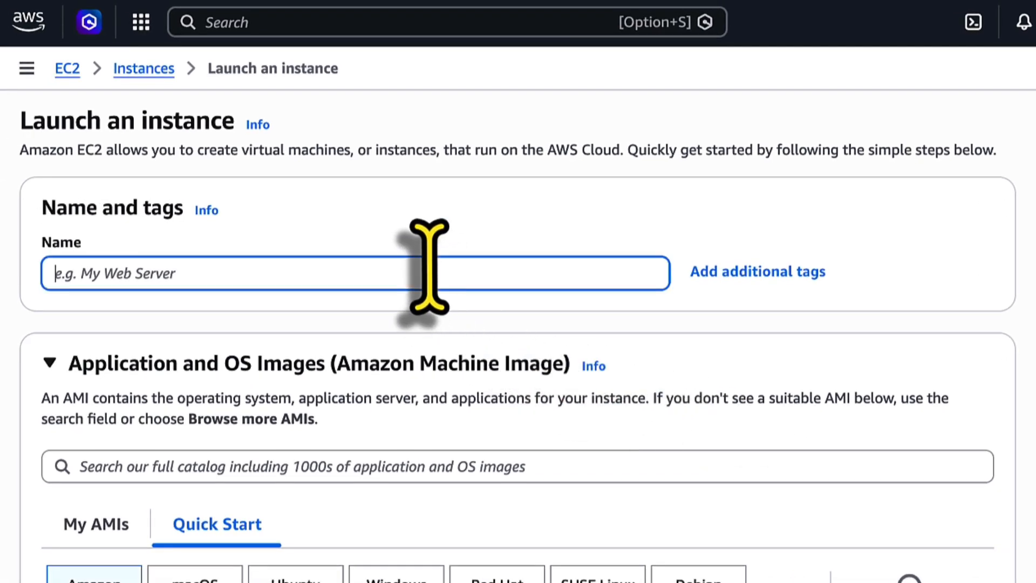
pyautogui.write('web01')
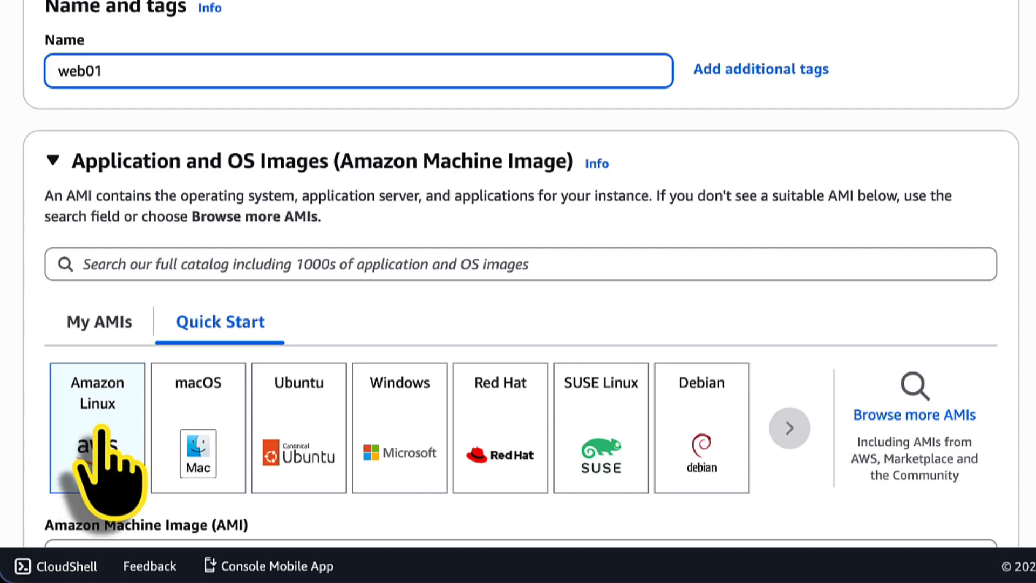
pyautogui.scroll(-10, 100, 430)
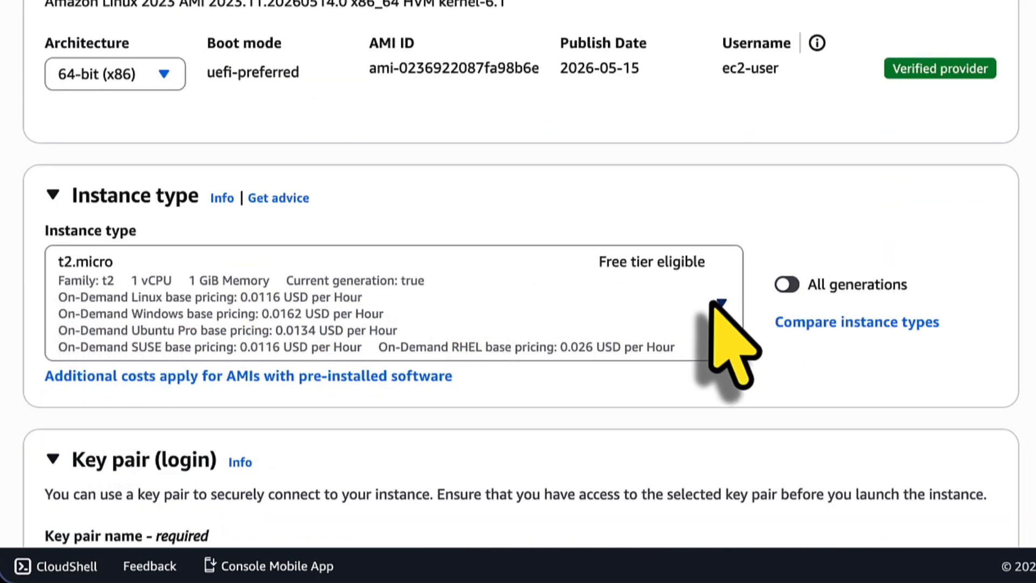
pyautogui.click(718, 303)
pyautogui.scroll(-10, 610, 178)
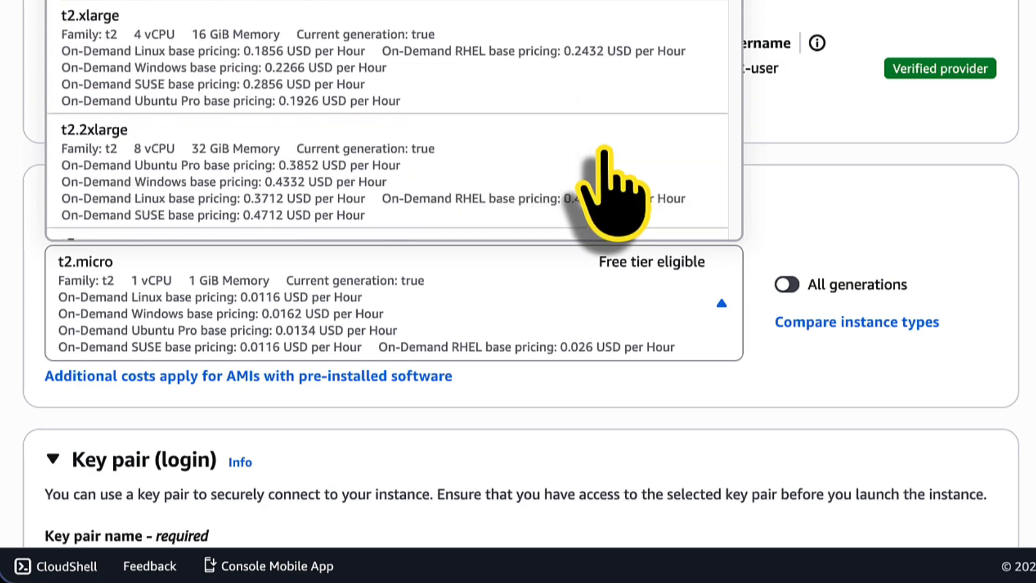
pyautogui.click(549, 139)
# Set the key pair option to 'Proceed without a key pair'.
pyautogui.scroll(-5, 555, 162)
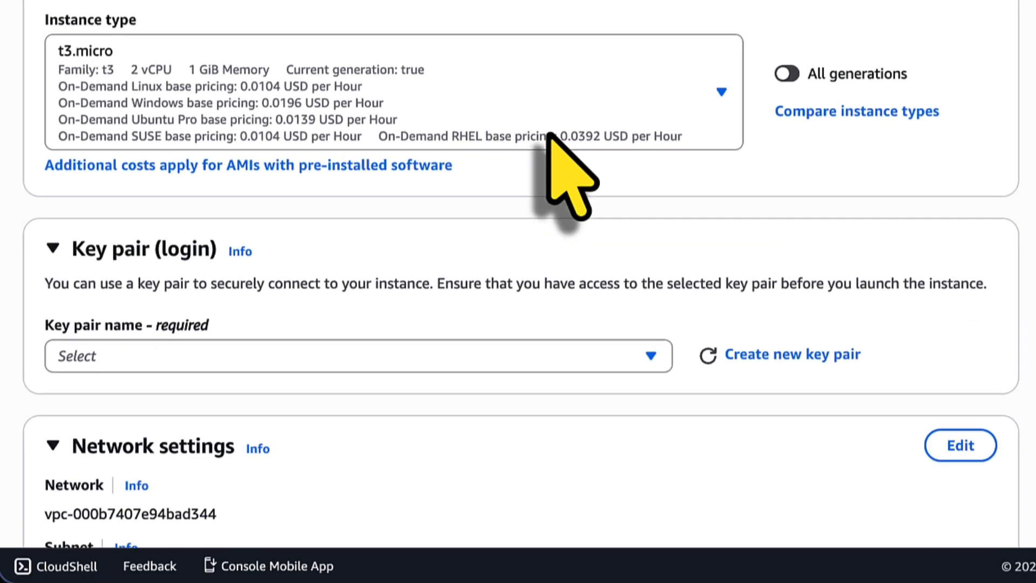
pyautogui.click(270, 335)
pyautogui.click(248, 409)
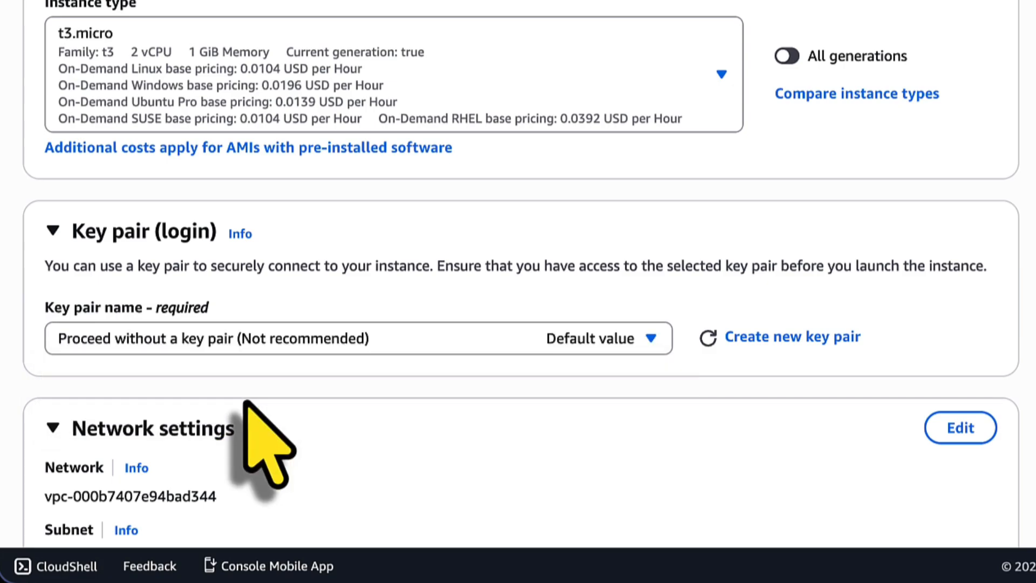
pyautogui.scroll(-8, 256, 418)
pyautogui.scroll(1, 246, 402)
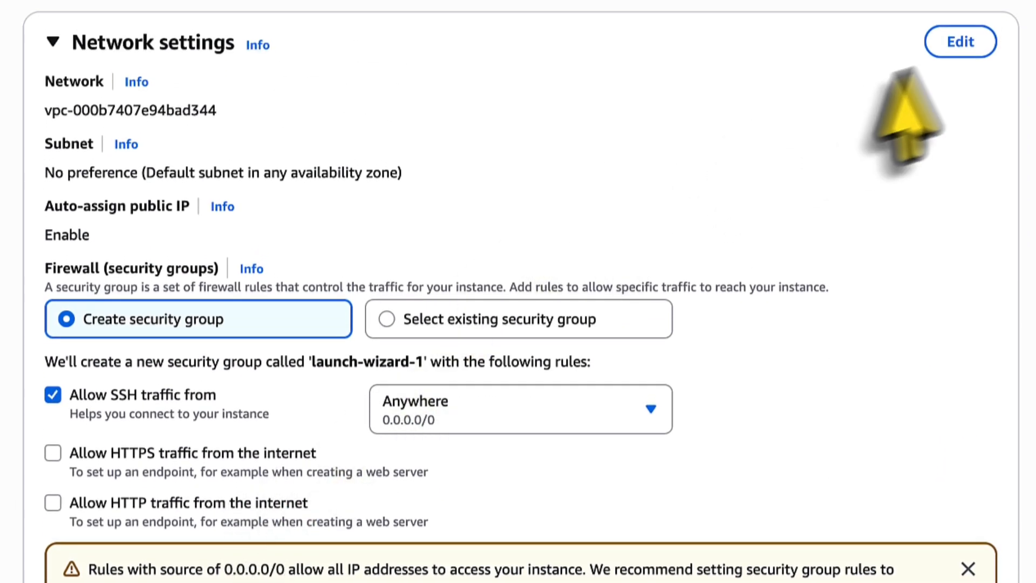
# Rename the new security group from launch-wizard-1 to Web-DMZ.
pyautogui.click(967, 42)
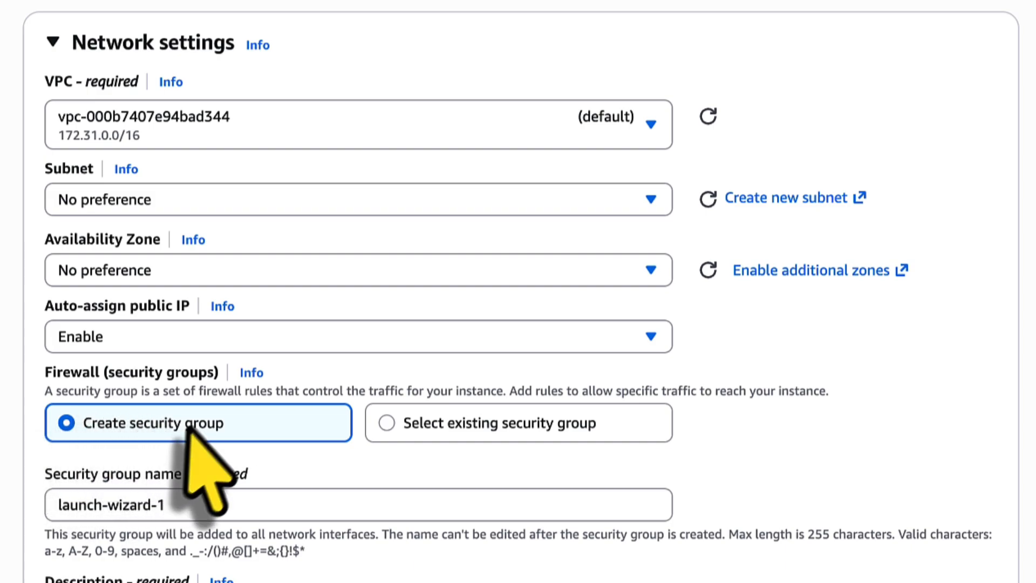
pyautogui.moveTo(196, 499); pyautogui.dragTo(32, 497)
pyautogui.write('Web')
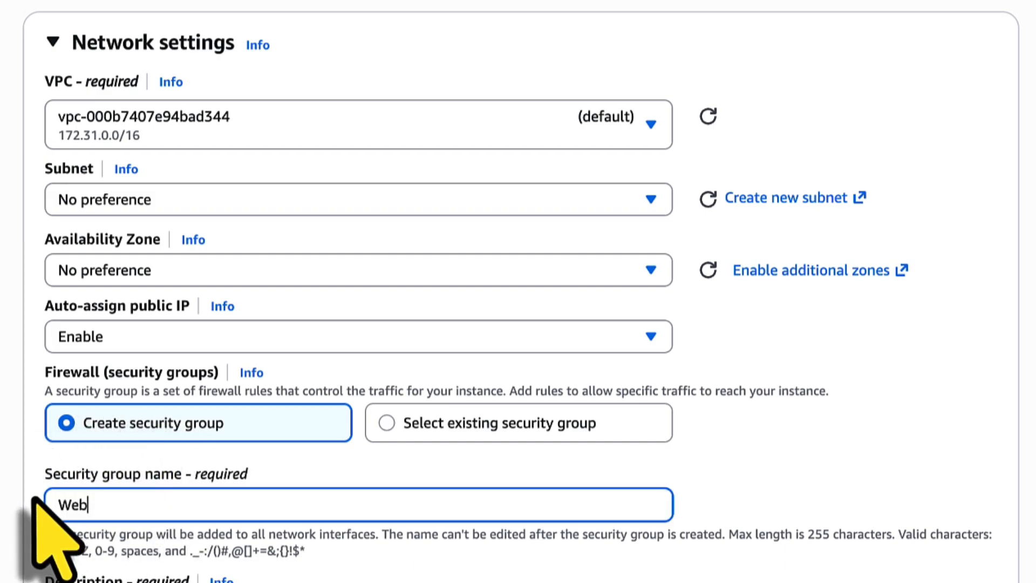
pyautogui.write('-DMZ')
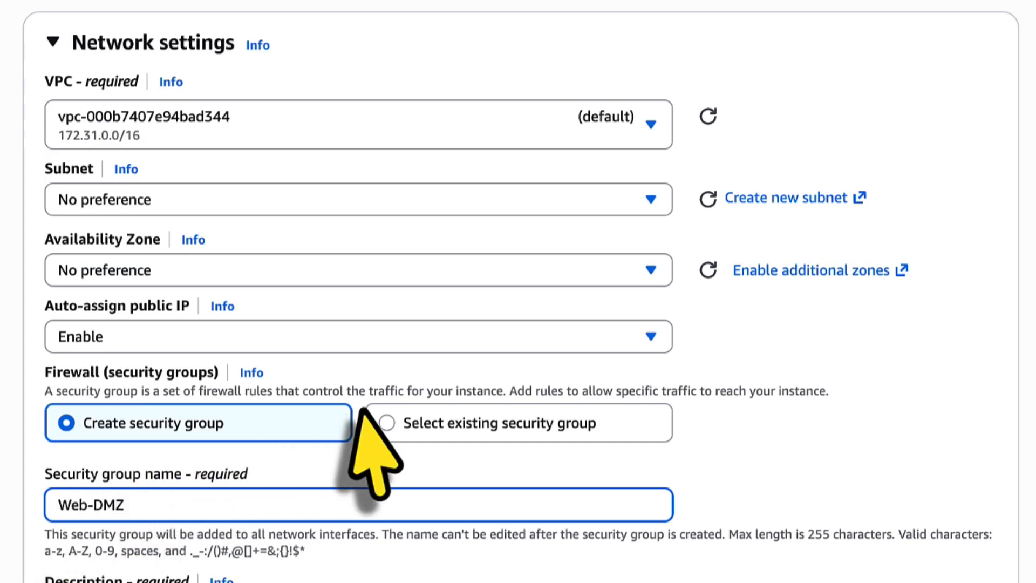
pyautogui.scroll(-6, 356, 405)
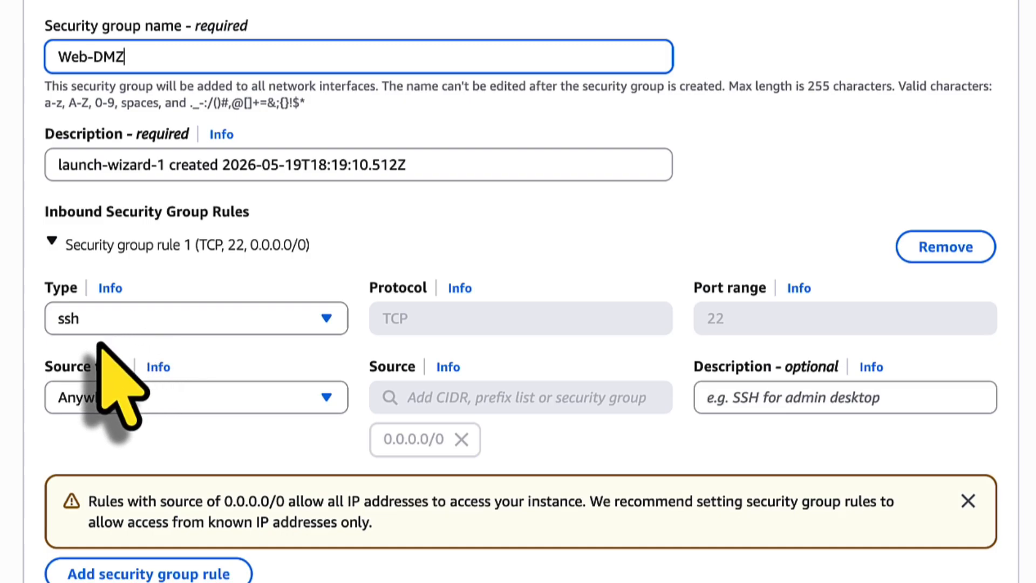
# Change the inbound rule type from SSH to HTTP on port 80.
pyautogui.click(132, 324)
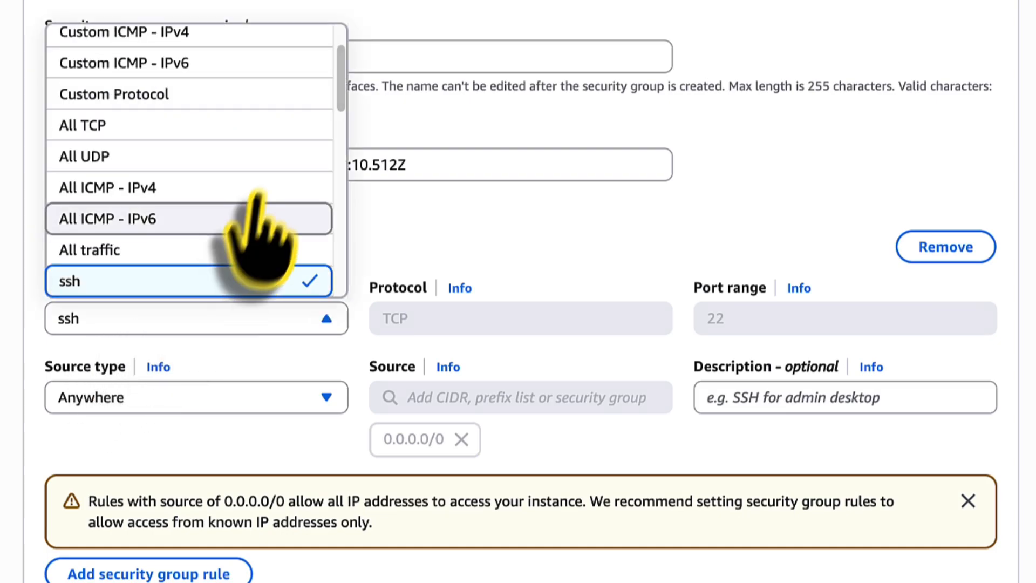
pyautogui.scroll(-5, 258, 194)
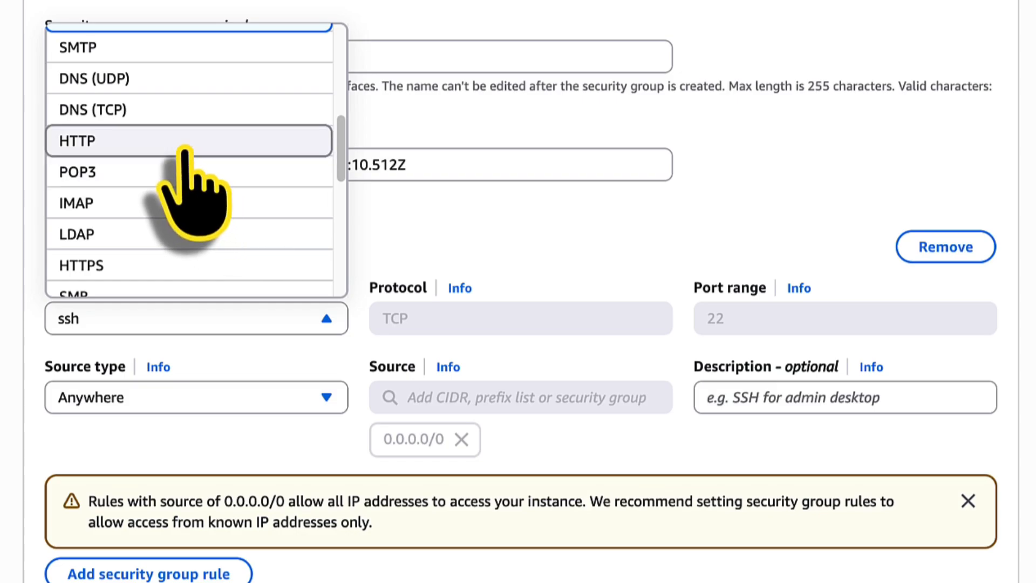
pyautogui.click(185, 145)
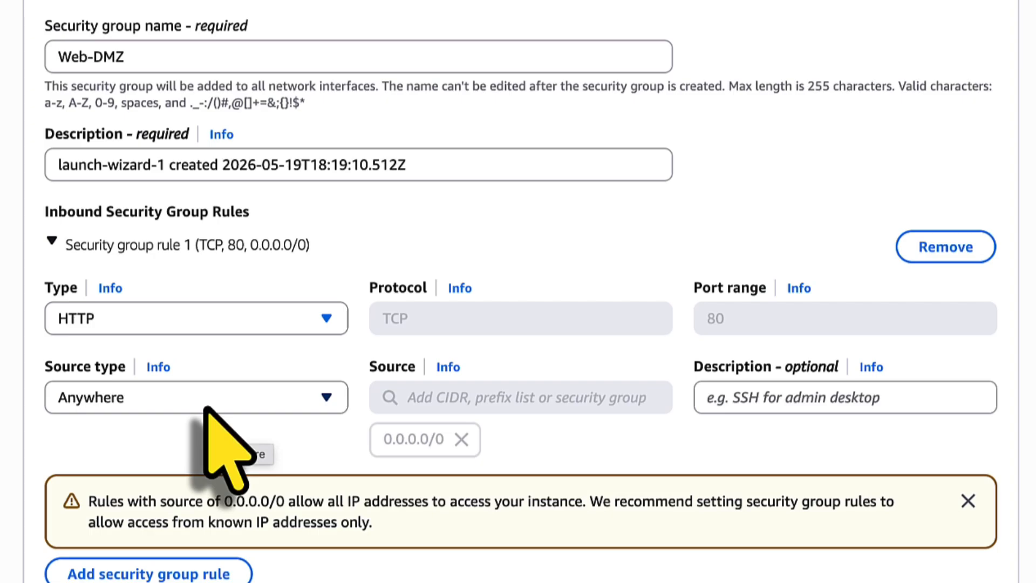
pyautogui.scroll(-10, 207, 410)
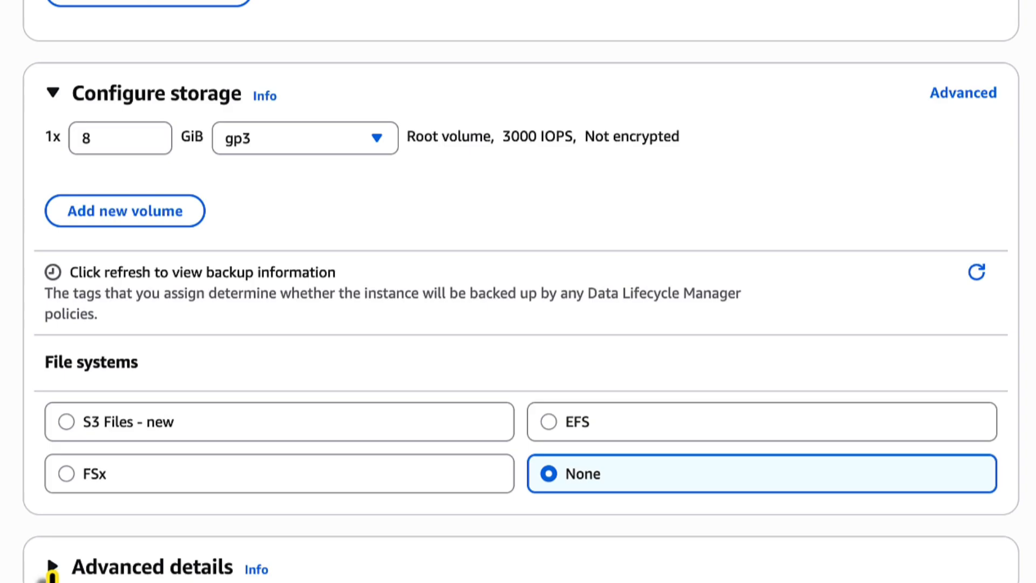
# Paste the httpd setup bash script into the Advanced details User data field.
pyautogui.scroll(-15, 138, 475)
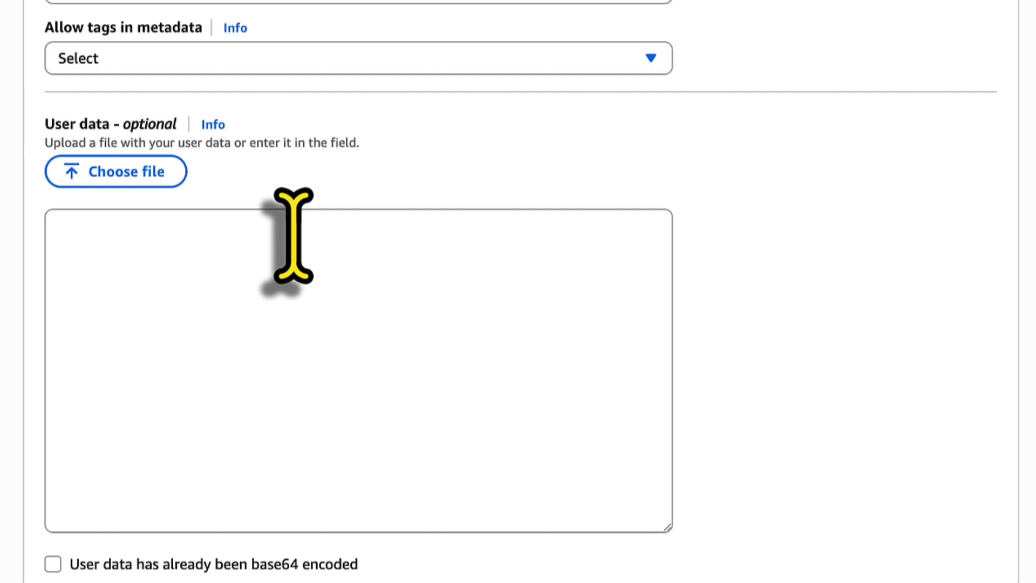
pyautogui.click(234, 260)
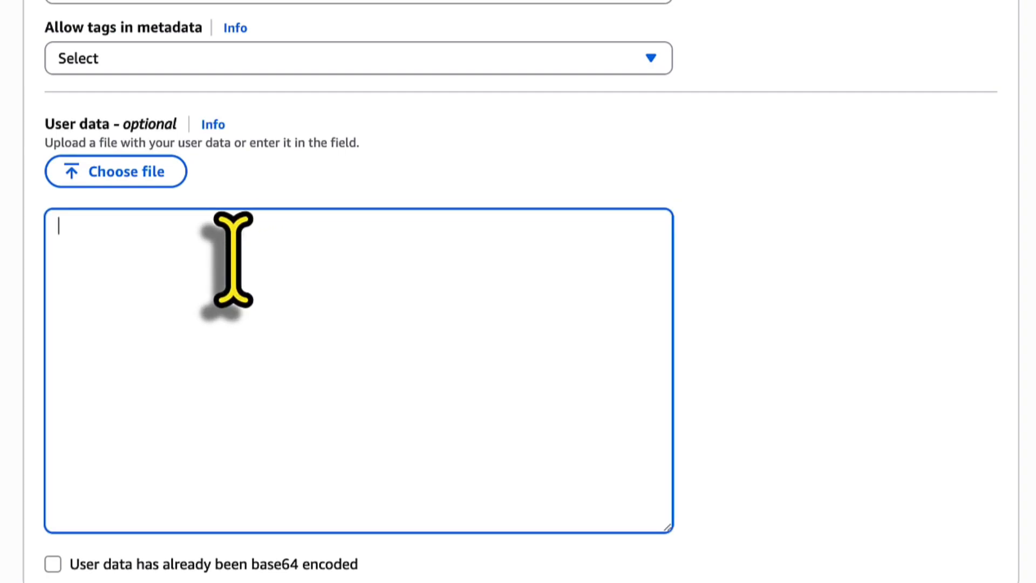
pyautogui.write('#!/bin/bash yum update -y yum install httpd -y echo "<html><body><h1>Hello World!</h1></body></html>" >/var/www/html/index.html systemctl start httpd systemctl enable httpd')
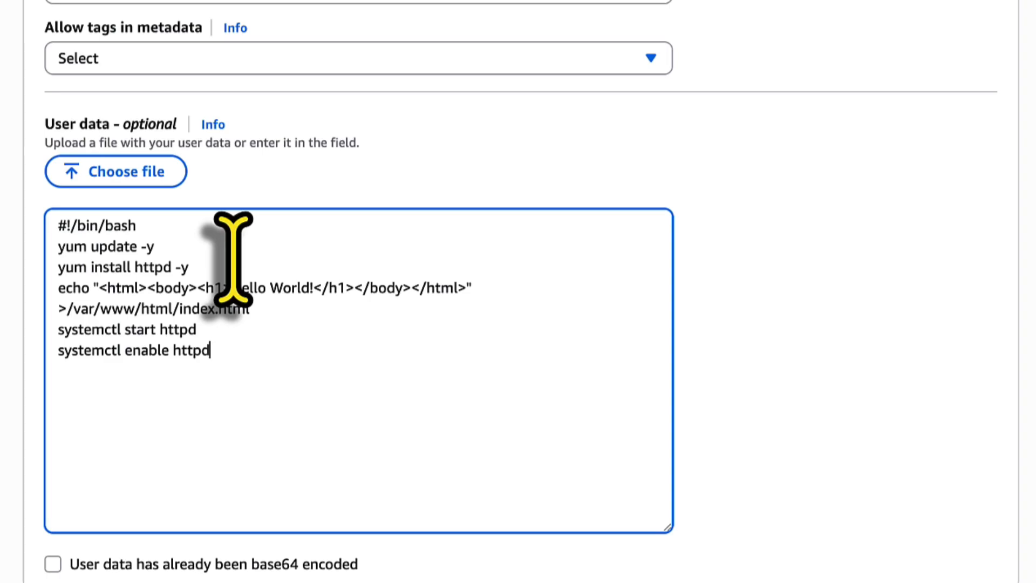
# Walk through the script: yum update, install httpd, Hello World echo, start and enable httpd.
pyautogui.tripleClick(168, 221)
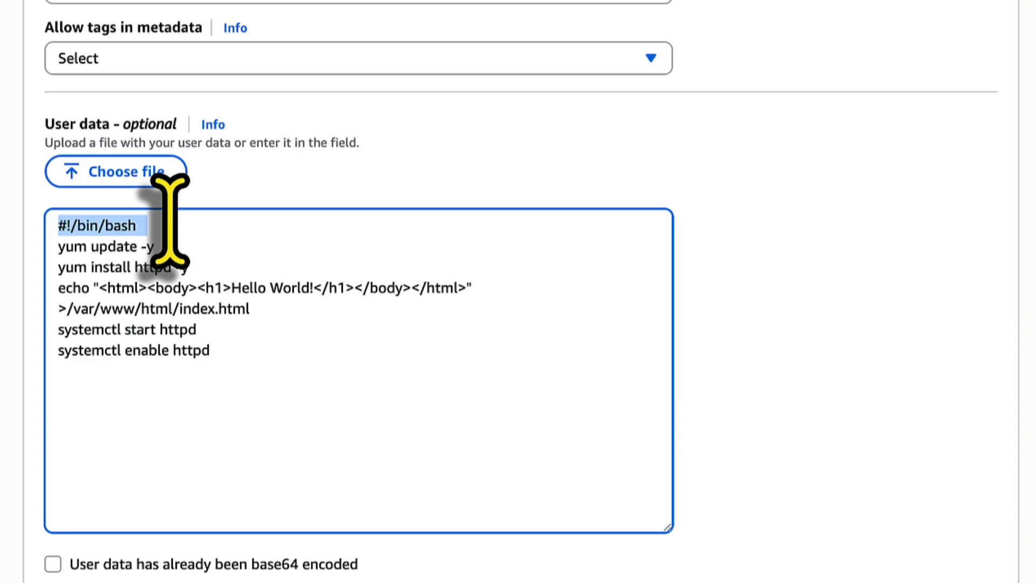
pyautogui.tripleClick(130, 247)
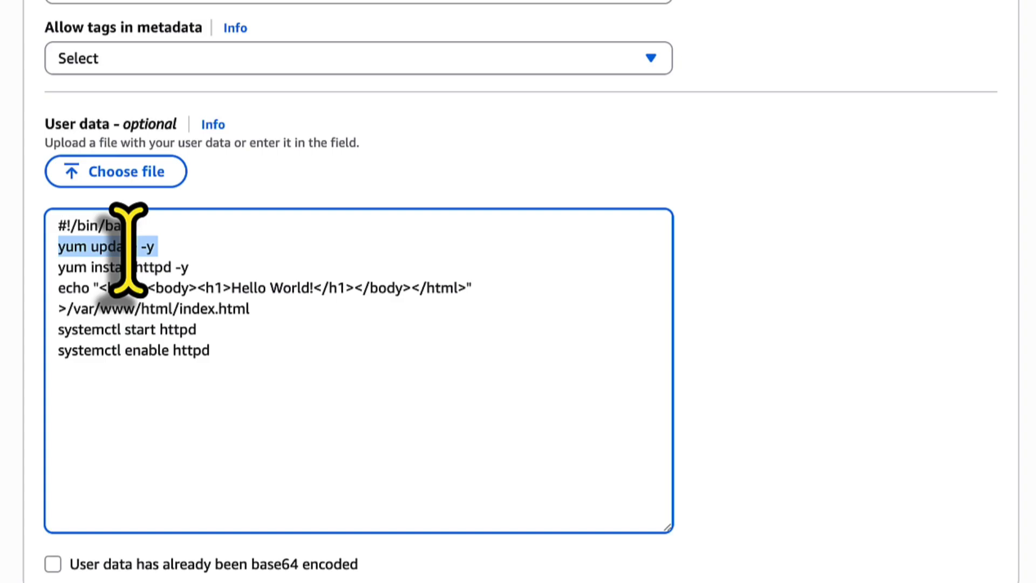
pyautogui.tripleClick(127, 267)
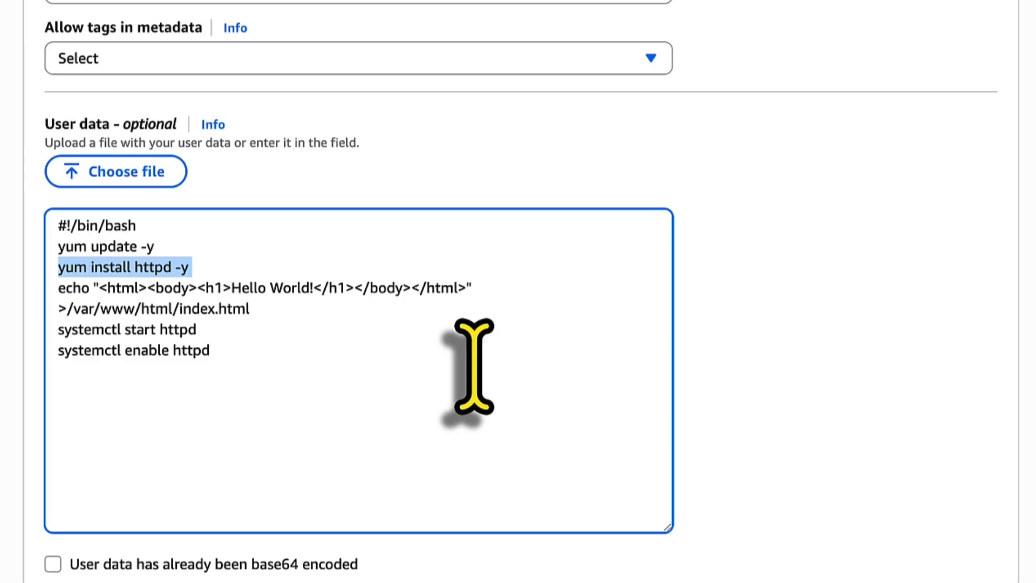
pyautogui.tripleClick(459, 294)
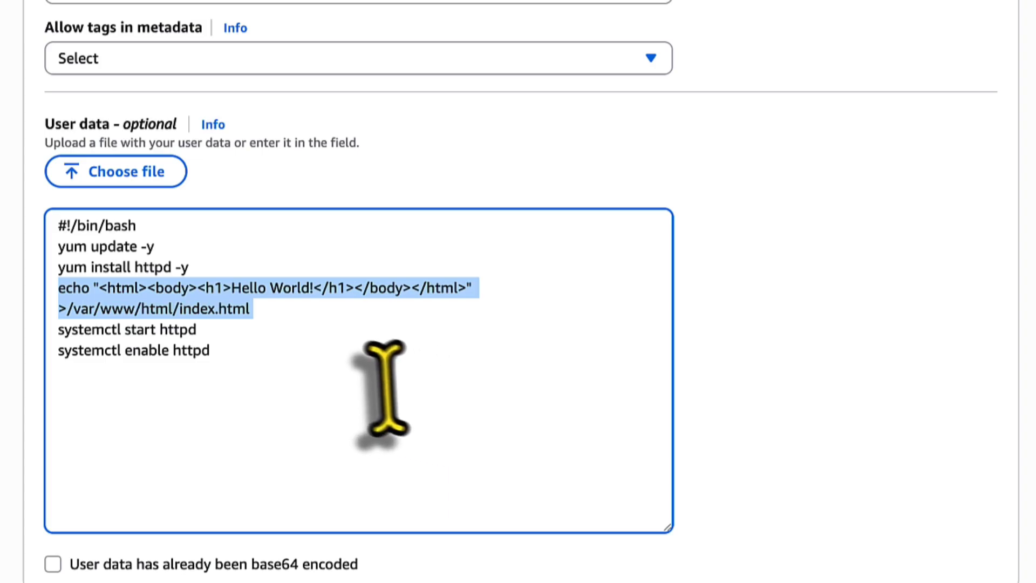
pyautogui.click(126, 326)
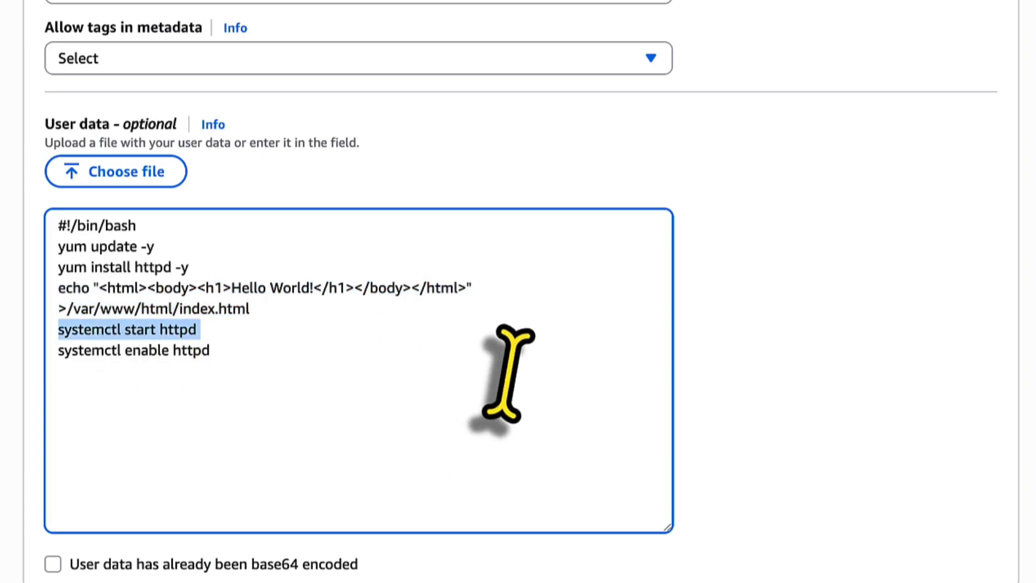
pyautogui.tripleClick(283, 354)
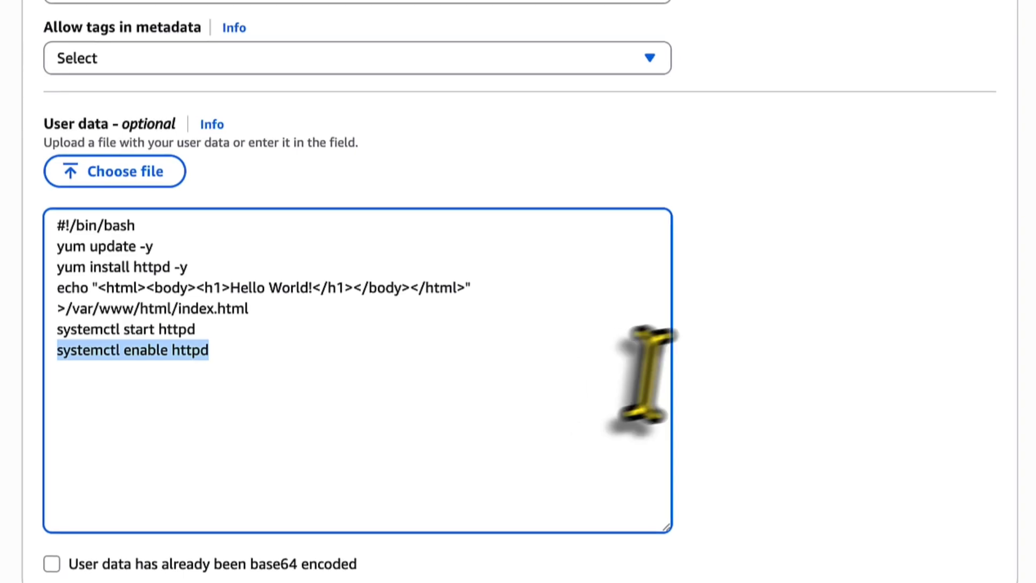
# Launch web01 and view it in the Instances list as a running t3.micro.
pyautogui.click(904, 350)
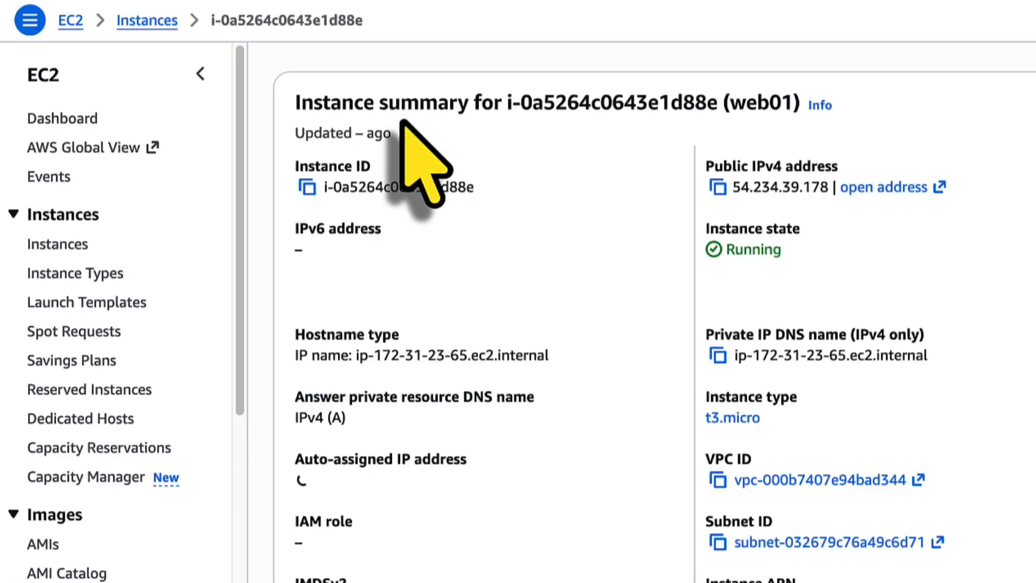
pyautogui.click(82, 246)
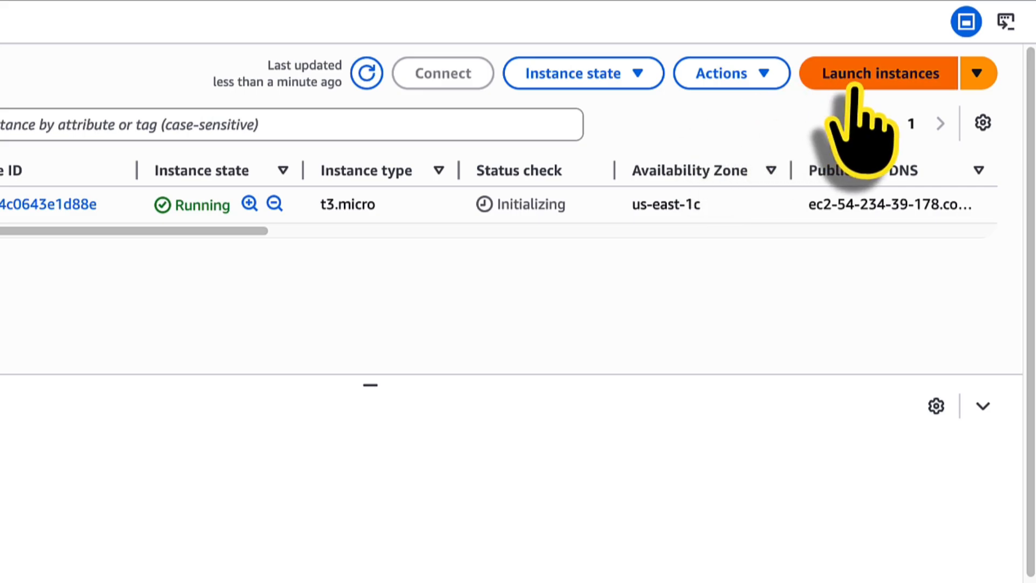
# Start a second instance launch using t3.micro and no key pair.
pyautogui.click(856, 86)
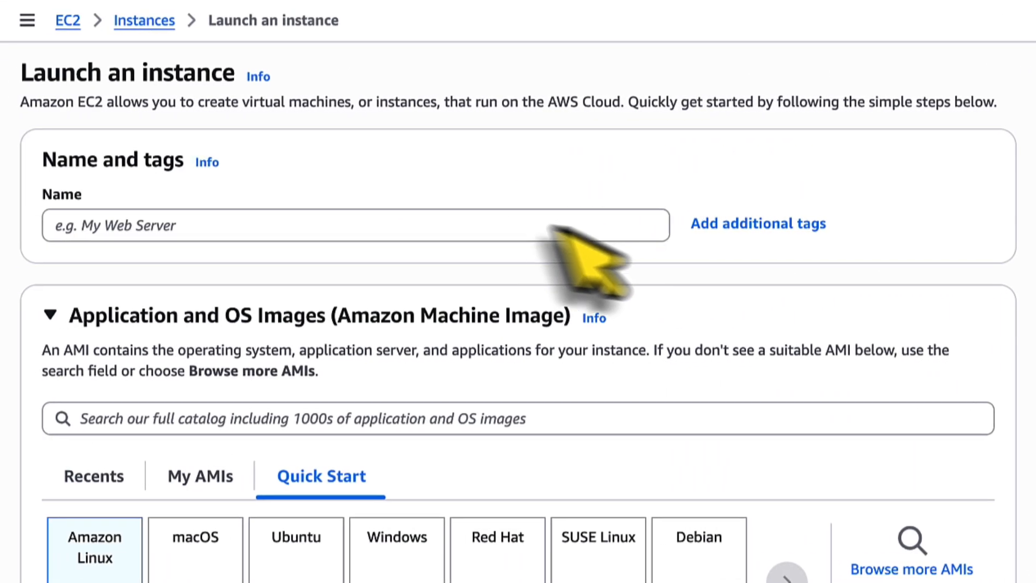
pyautogui.click(549, 224)
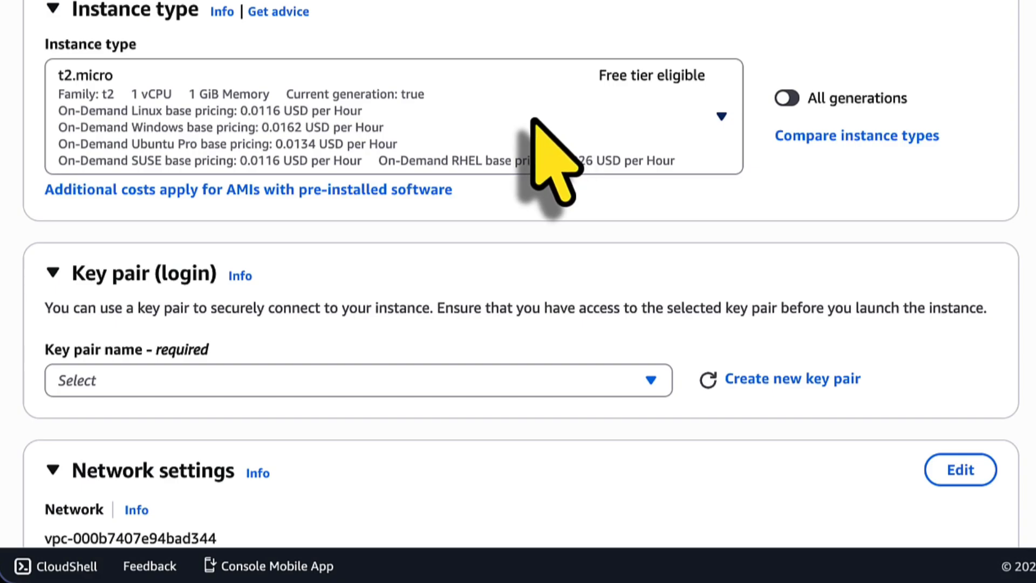
pyautogui.click(534, 120)
pyautogui.scroll(-6, 472, 346)
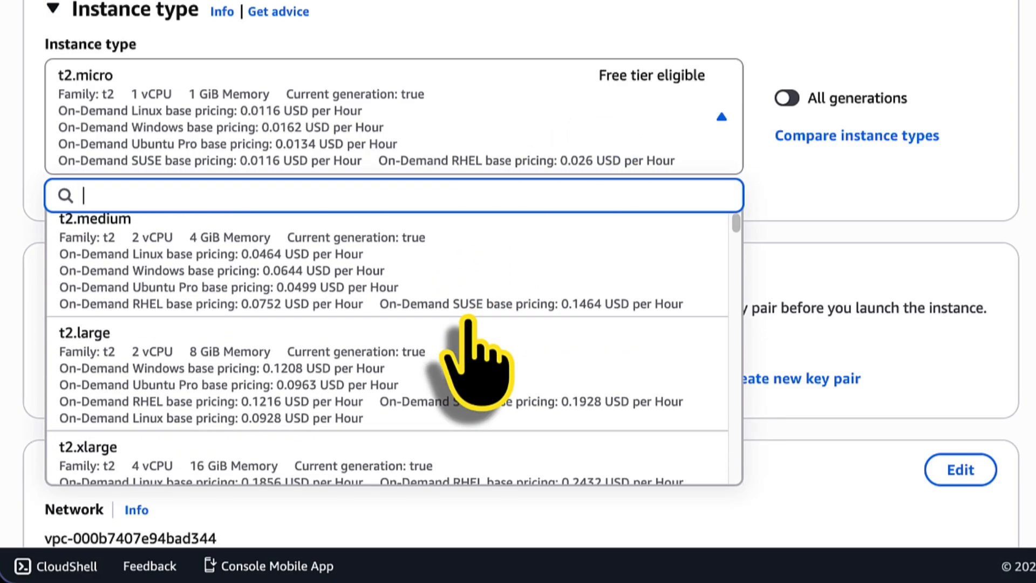
pyautogui.scroll(-10, 467, 318)
pyautogui.click(421, 332)
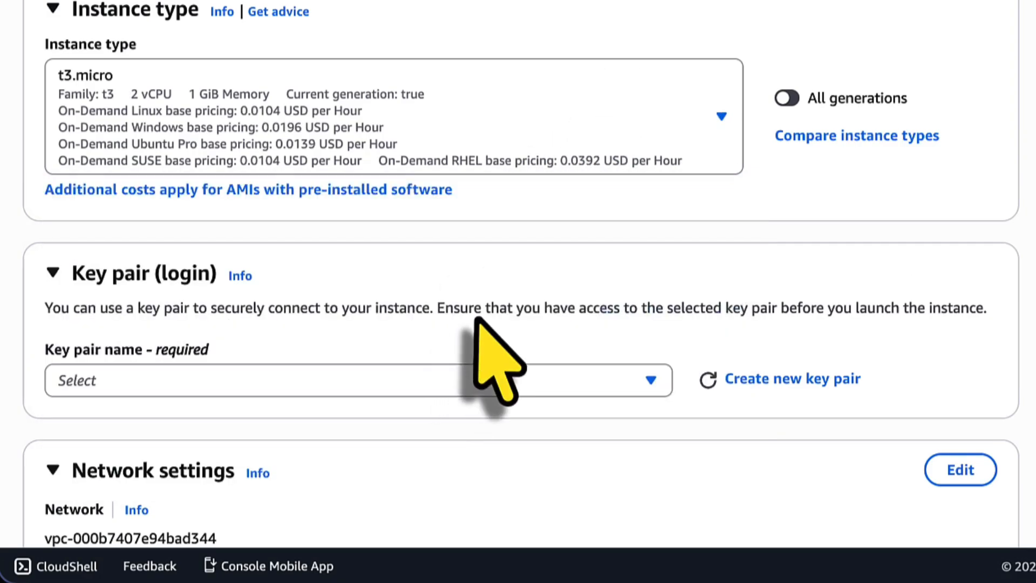
pyautogui.click(420, 351)
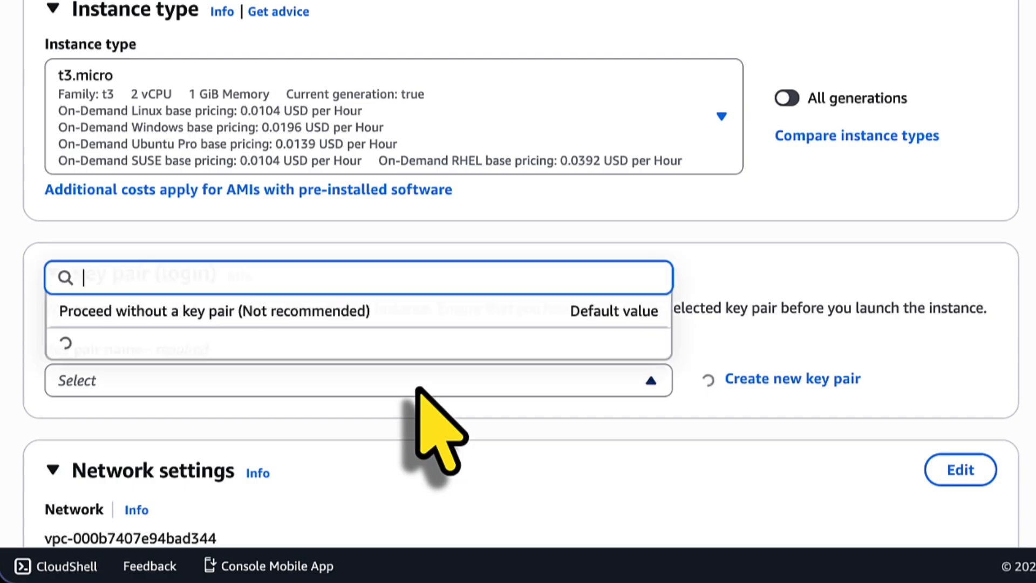
pyautogui.click(447, 341)
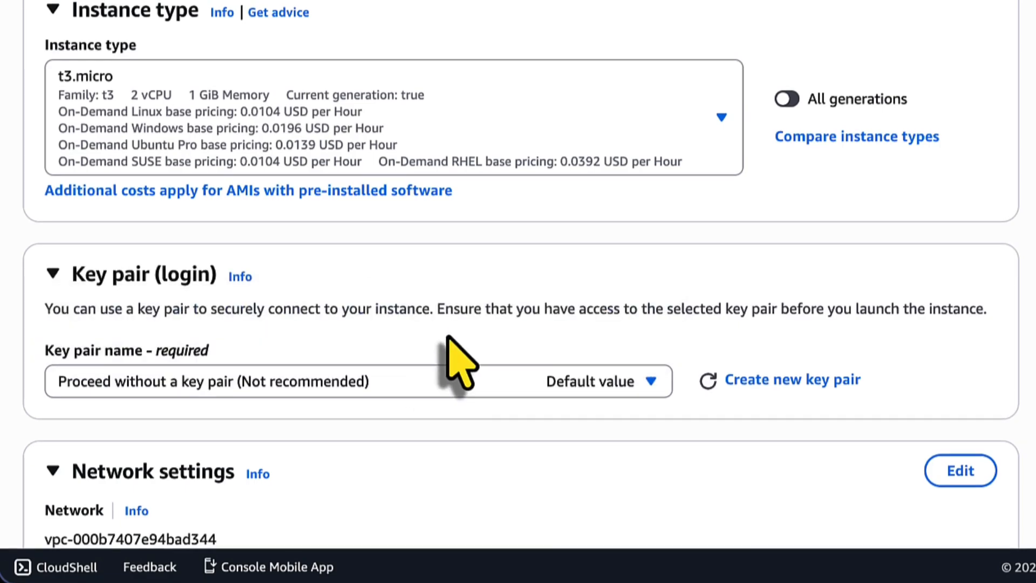
pyautogui.scroll(-8, 454, 367)
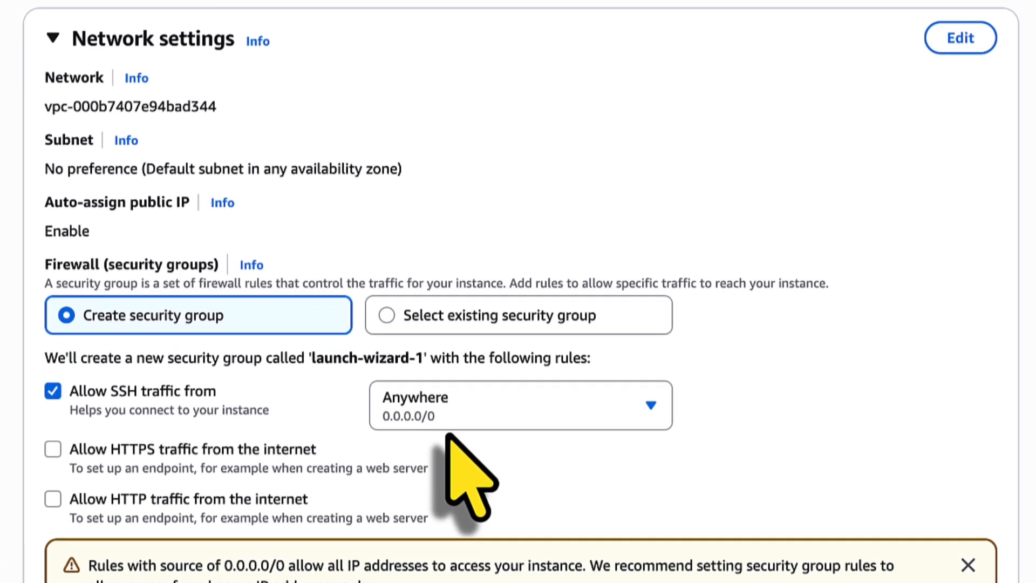
# Attach the existing Web-DMZ security group to the second instance.
pyautogui.click(961, 38)
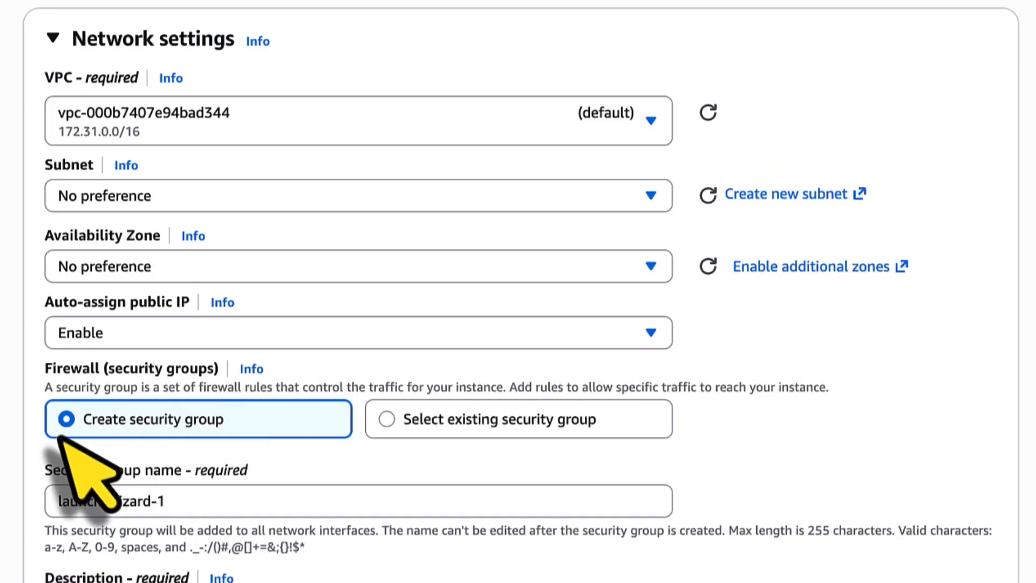
pyautogui.click(386, 419)
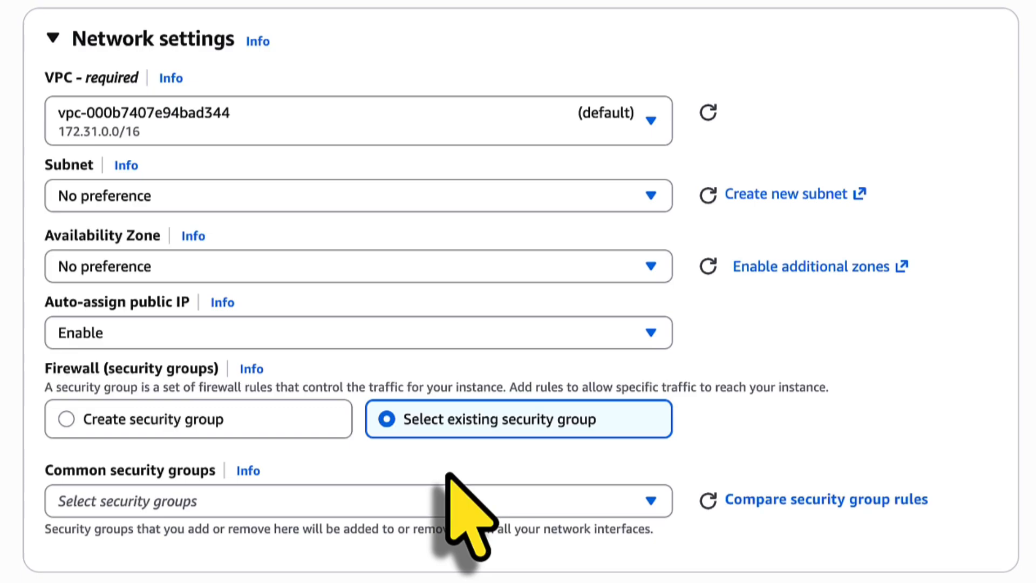
pyautogui.click(421, 500)
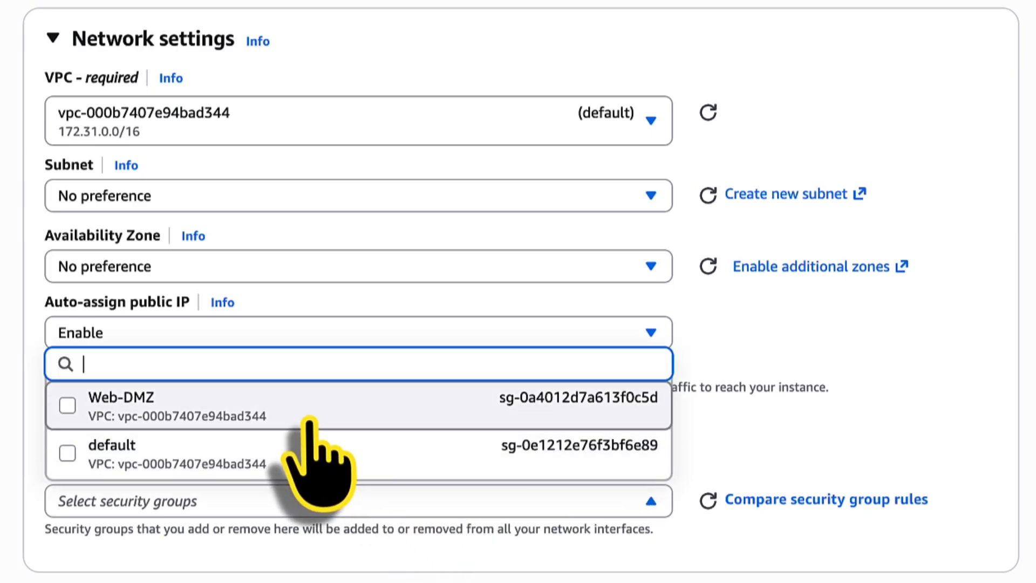
pyautogui.click(308, 421)
pyautogui.scroll(-10, 891, 348)
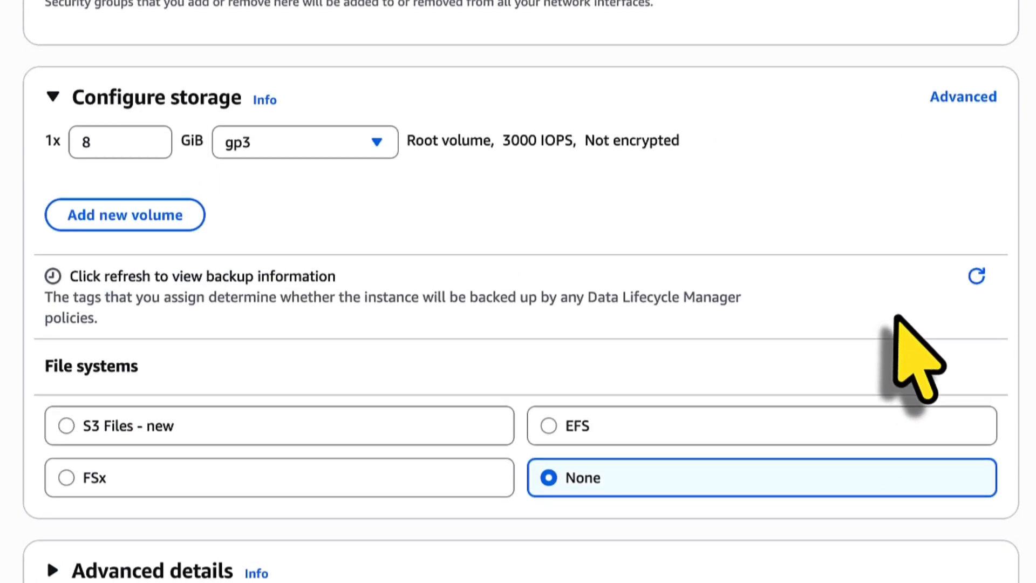
# Paste the httpd user-data script into Advanced details and launch the instance.
pyautogui.click(54, 533)
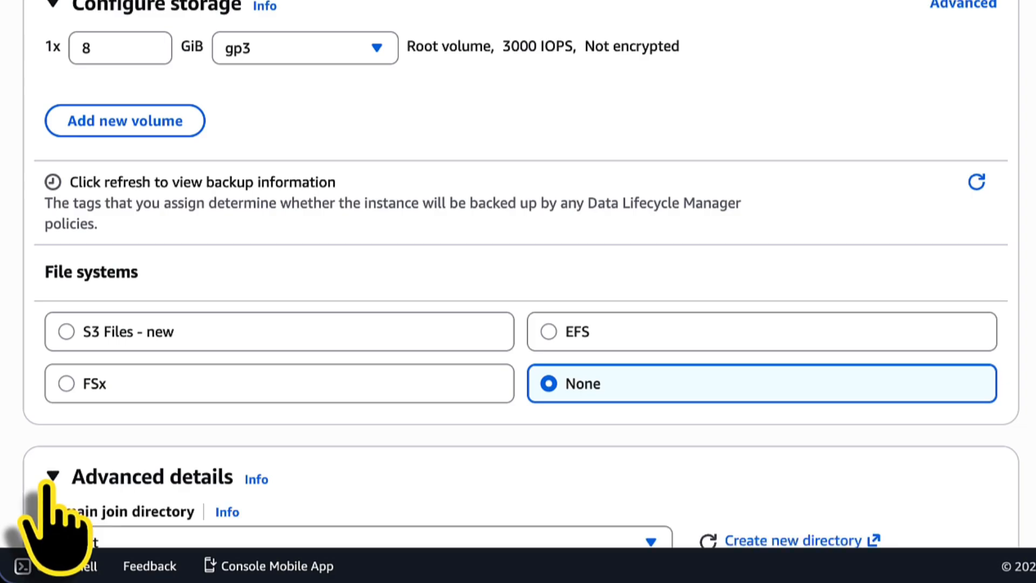
pyautogui.scroll(-20, 603, 400)
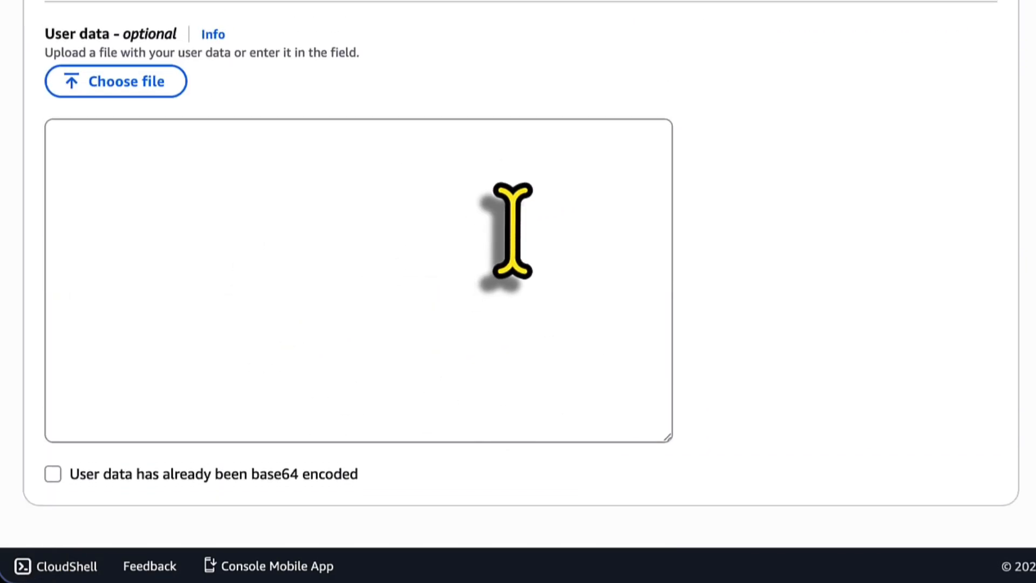
pyautogui.click(462, 201)
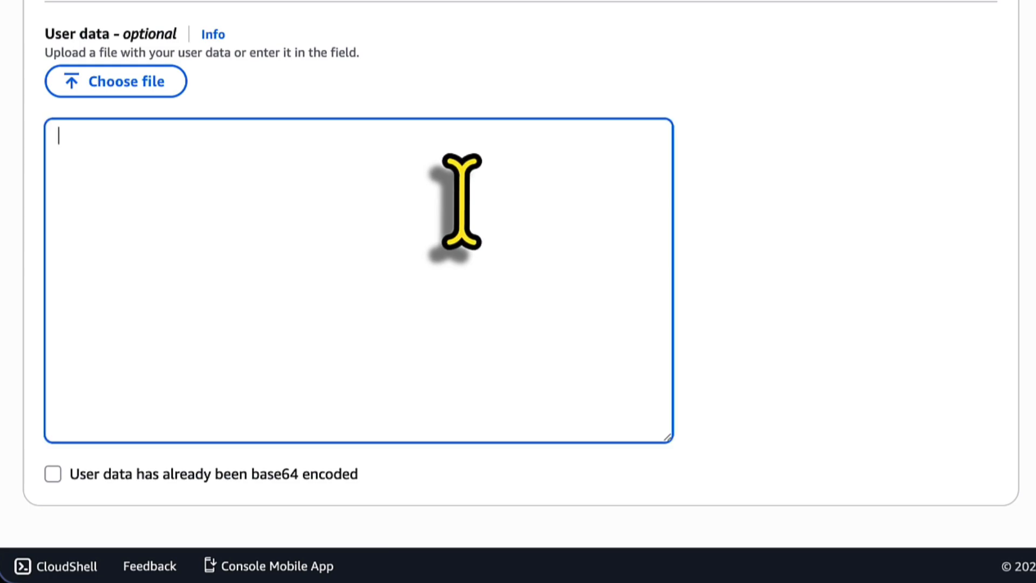
pyautogui.write('#!/bin/bash yum update -y yum install httpd -y echo "<html><body><h1>Hello World!</h1></body></html>" >/var/www/html/index.html systemctl start httpd systemctl enable httpd')
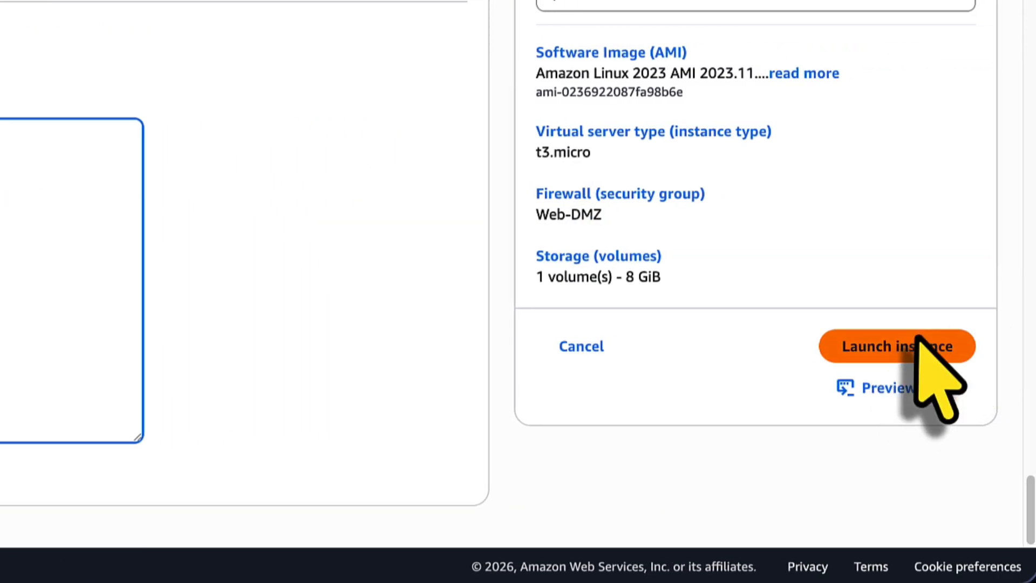
pyautogui.click(918, 341)
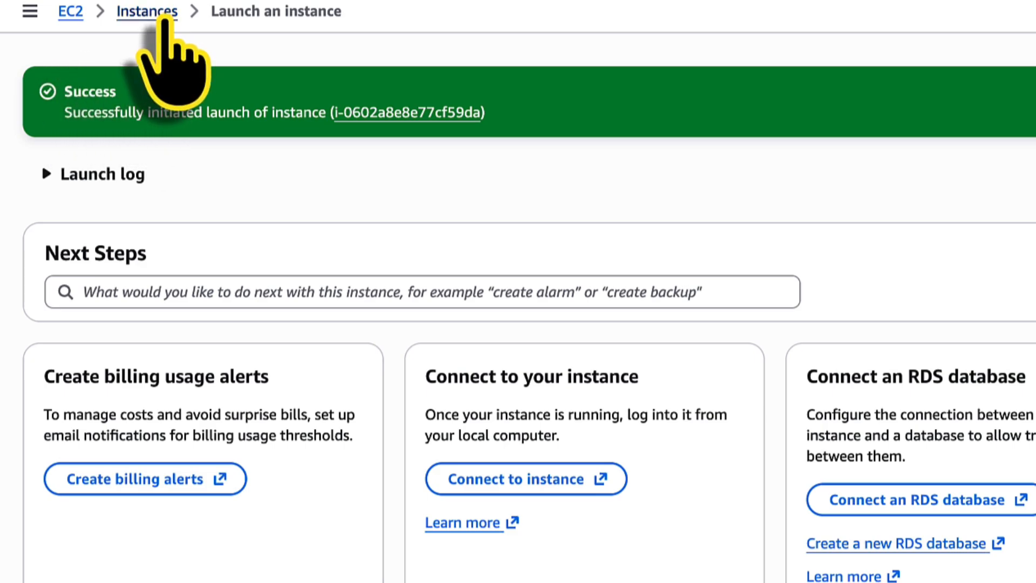
# Check that web01 and web02 are running, then open Route 53 in a new tab.
pyautogui.click(162, 18)
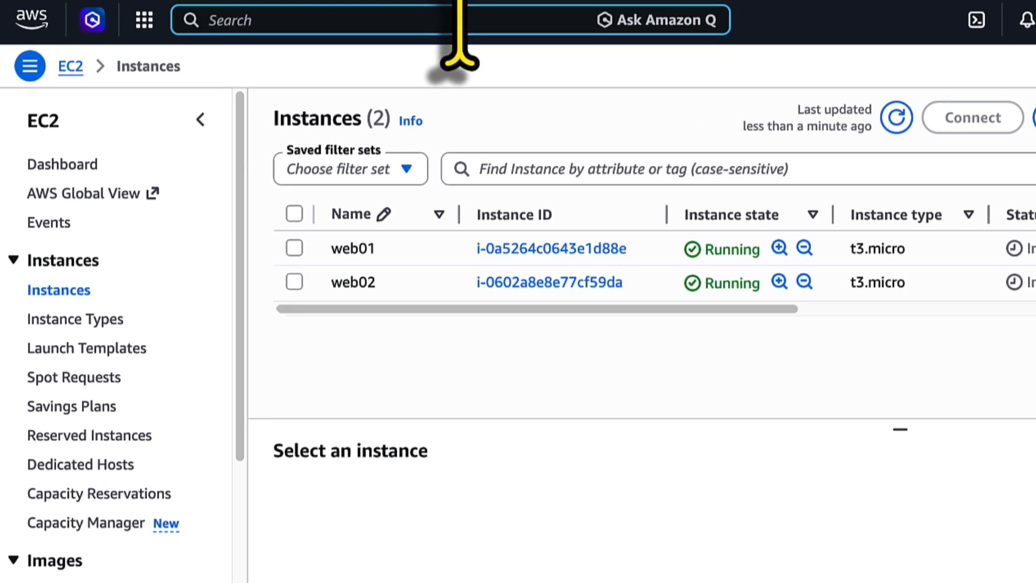
pyautogui.write('route 53')
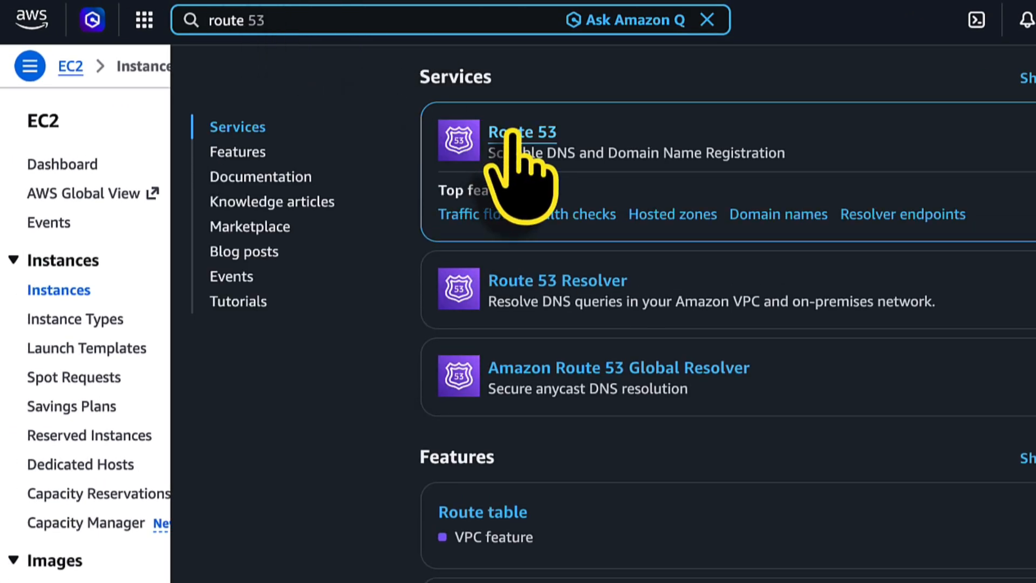
pyautogui.rightClick(510, 135)
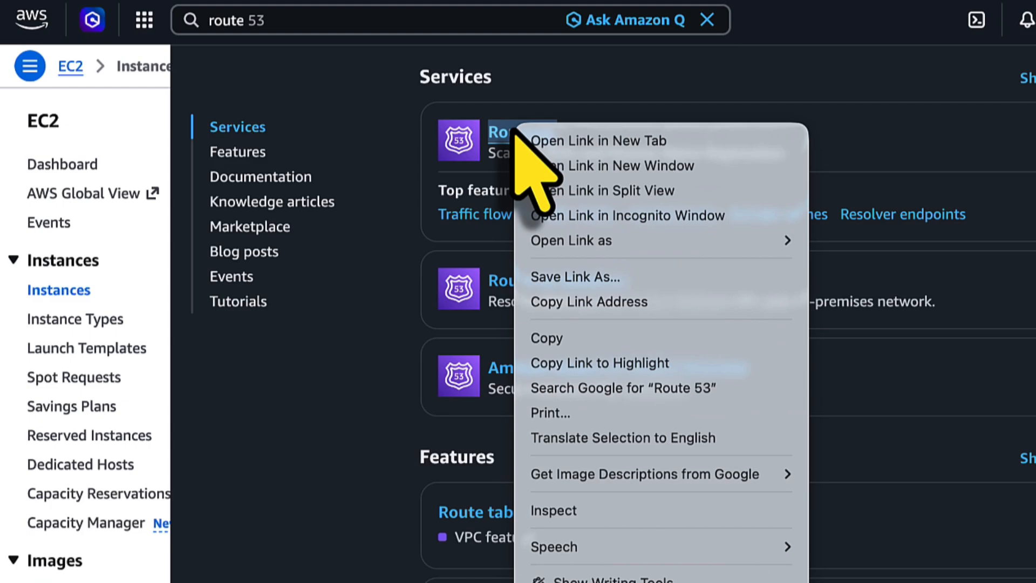
pyautogui.click(537, 148)
pyautogui.click(672, 10)
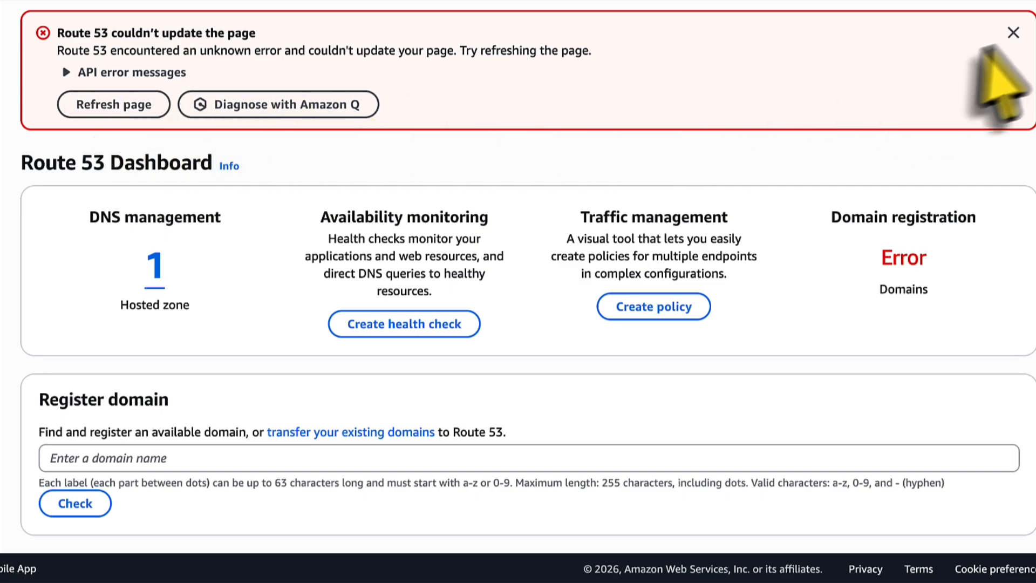
# Dismiss the error banner and open the realhandsonlabs.net hosted zone's records.
pyautogui.click(1013, 33)
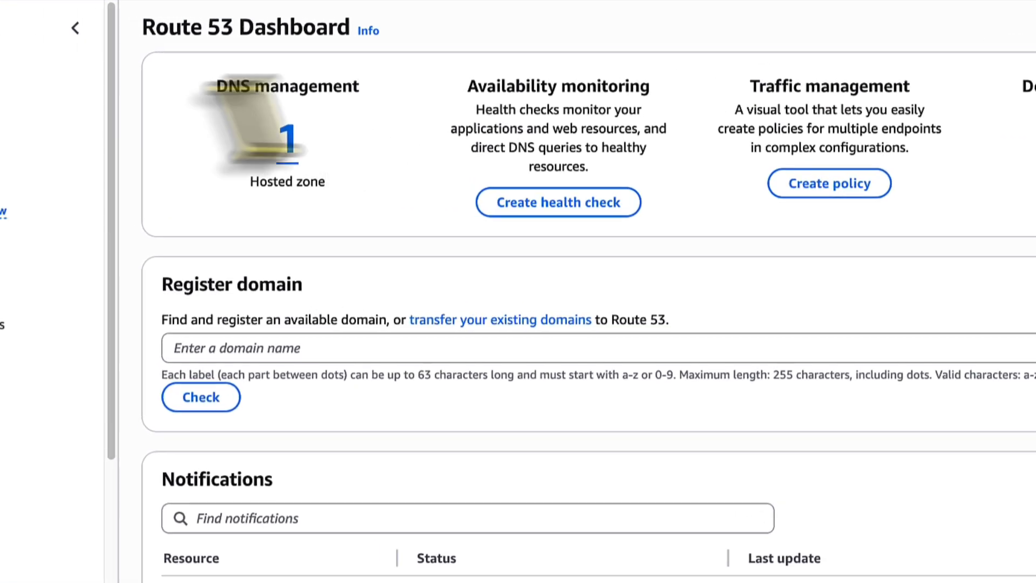
pyautogui.click(65, 106)
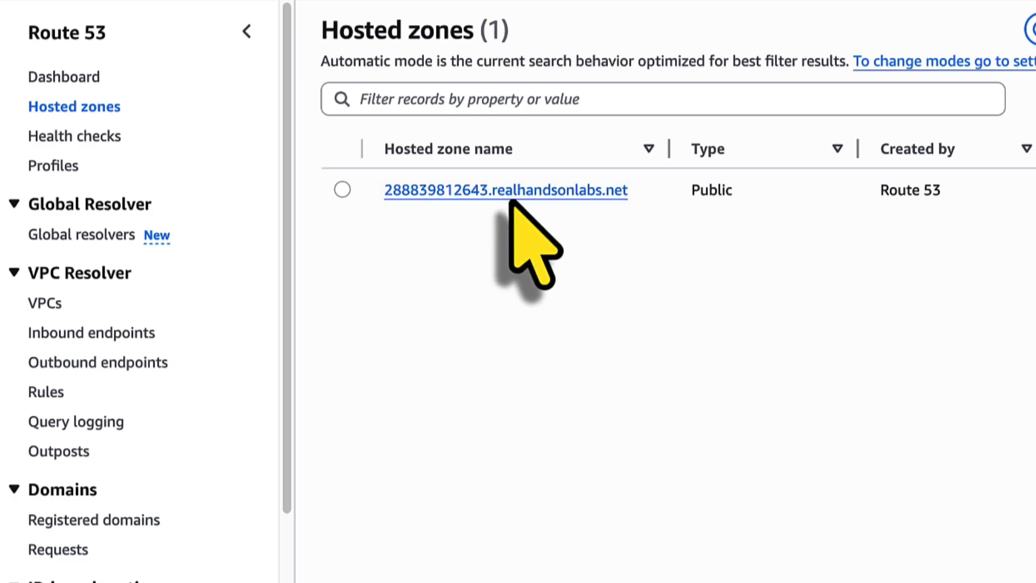
pyautogui.click(494, 192)
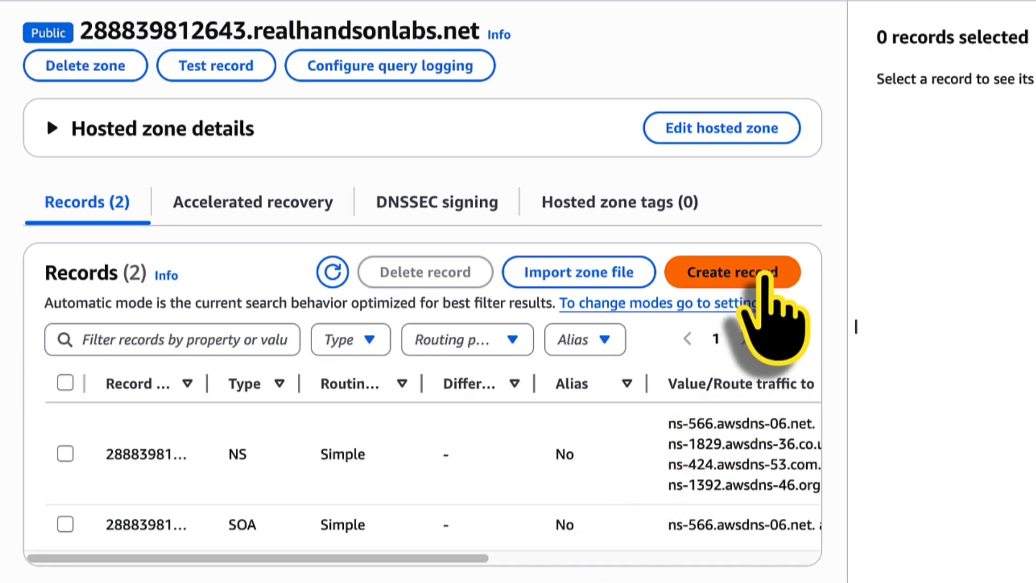
# Start a new A record and paste web01's public IP 54.234.39.178 as its value.
pyautogui.click(770, 278)
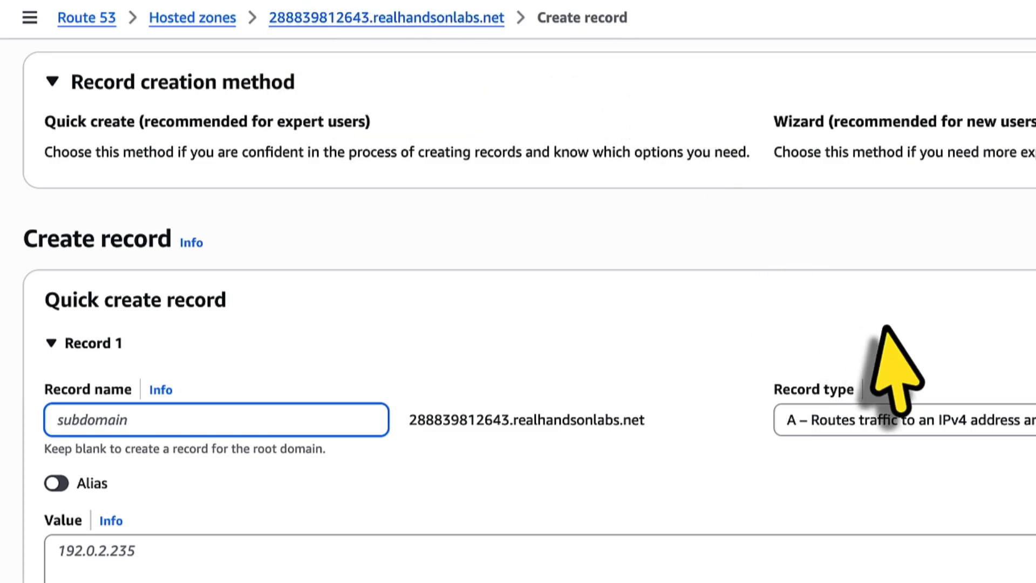
pyautogui.click(863, 423)
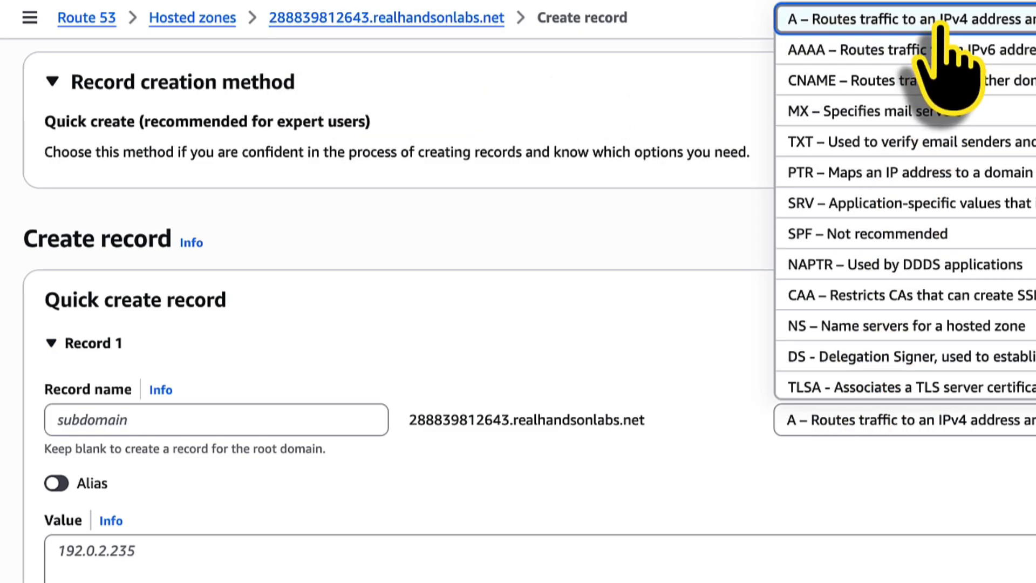
pyautogui.click(940, 24)
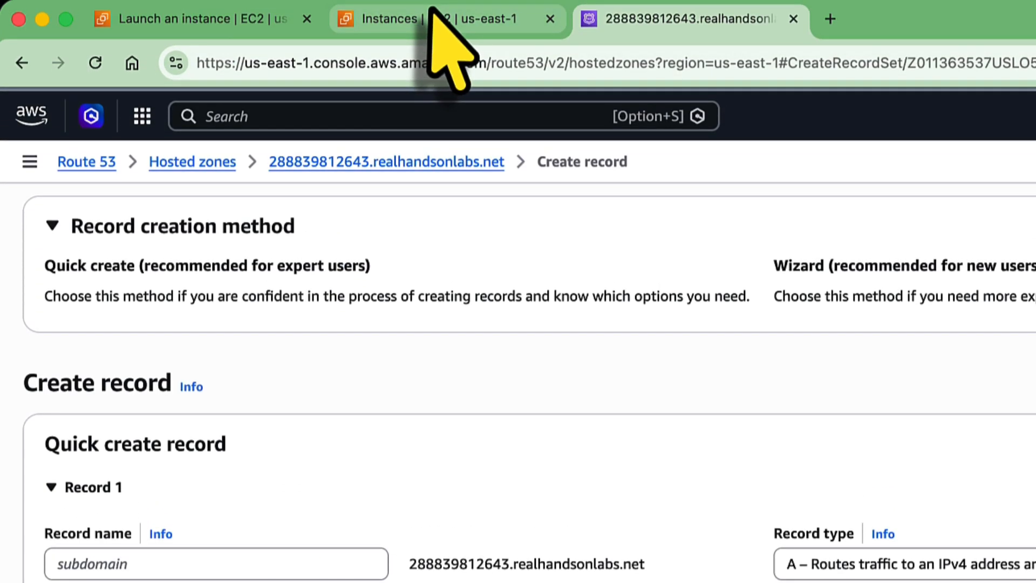
pyautogui.click(435, 20)
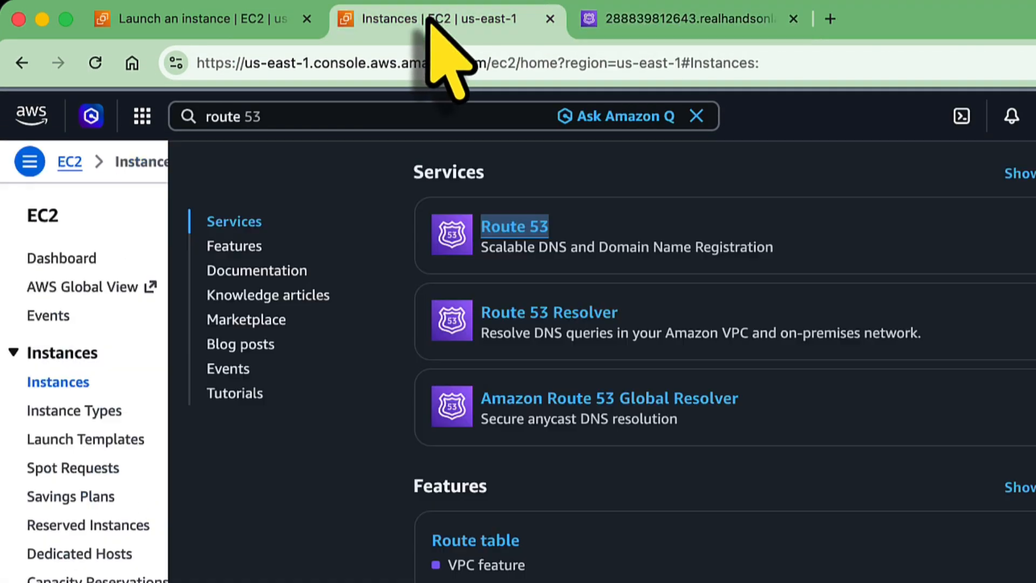
pyautogui.click(1032, 540)
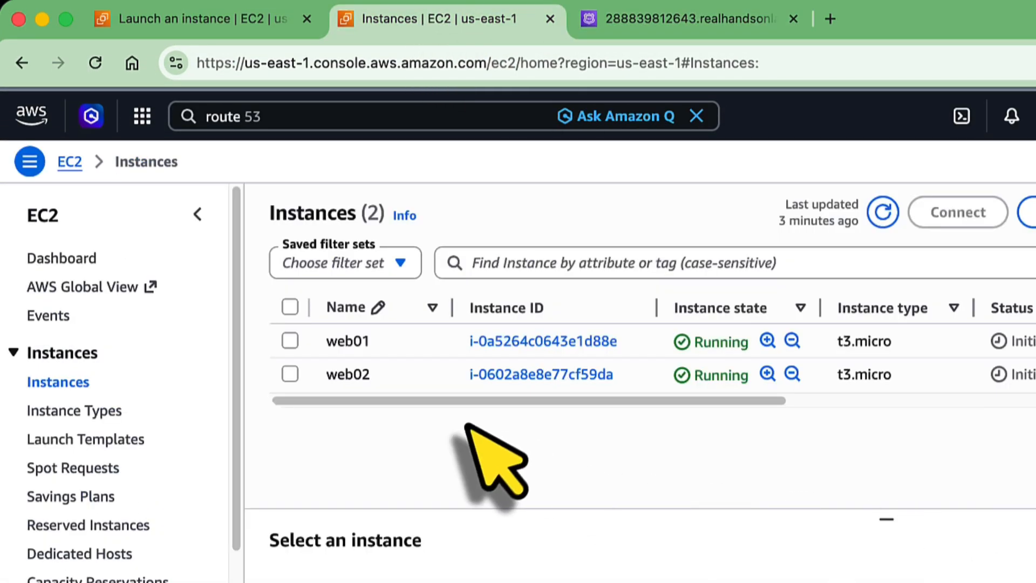
pyautogui.click(291, 341)
pyautogui.click(694, 421)
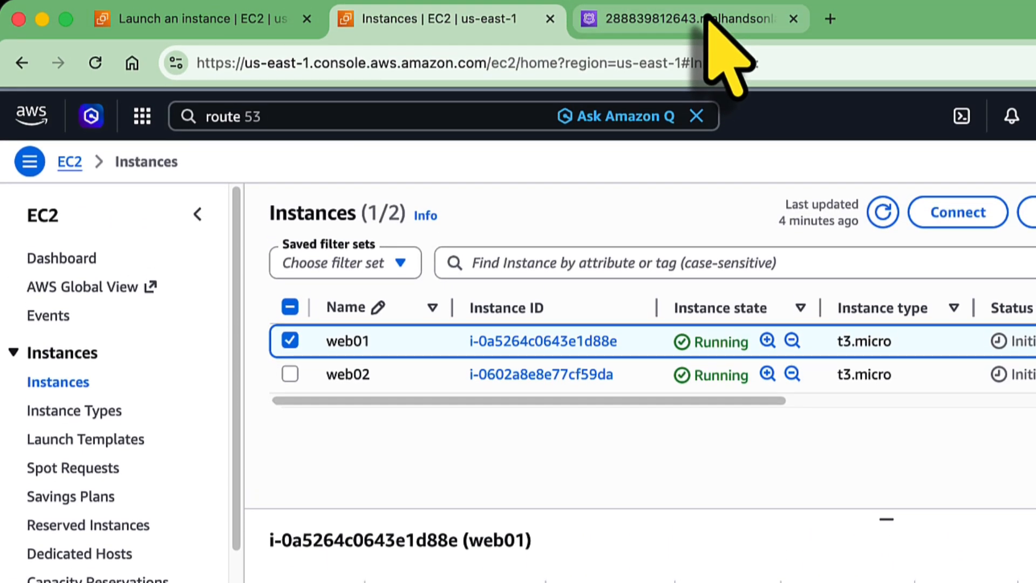
pyautogui.click(707, 21)
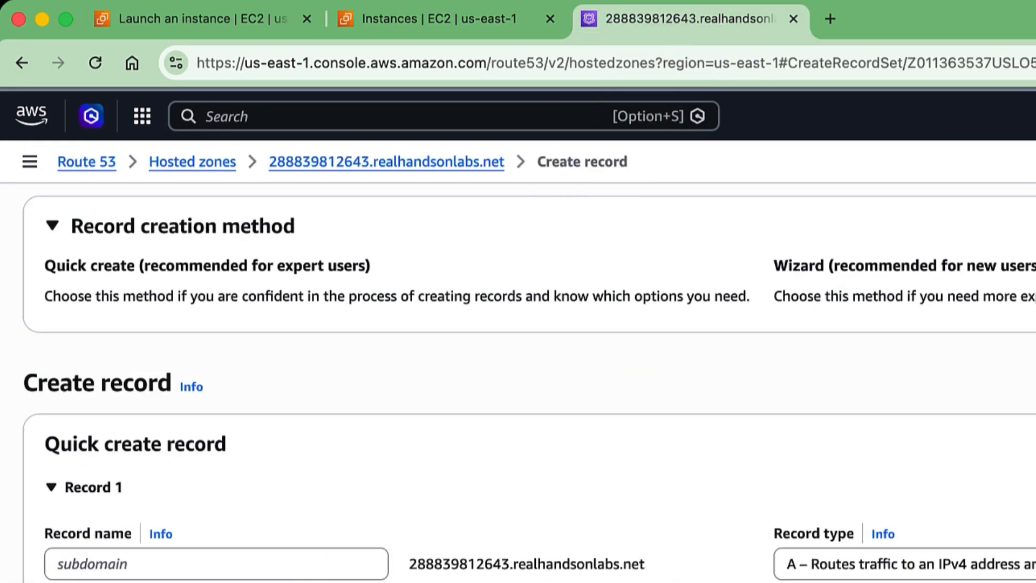
pyautogui.click(104, 478)
pyautogui.rightClick(110, 426)
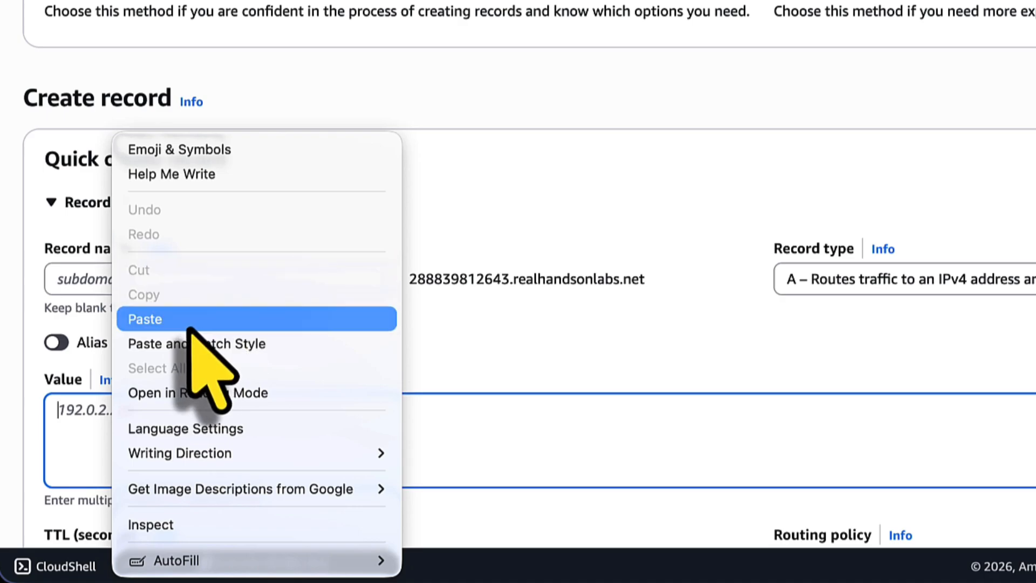
pyautogui.click(236, 319)
# Make record 1 weighted with weight 200 and record ID 1, then add a second record.
pyautogui.scroll(-4, 410, 345)
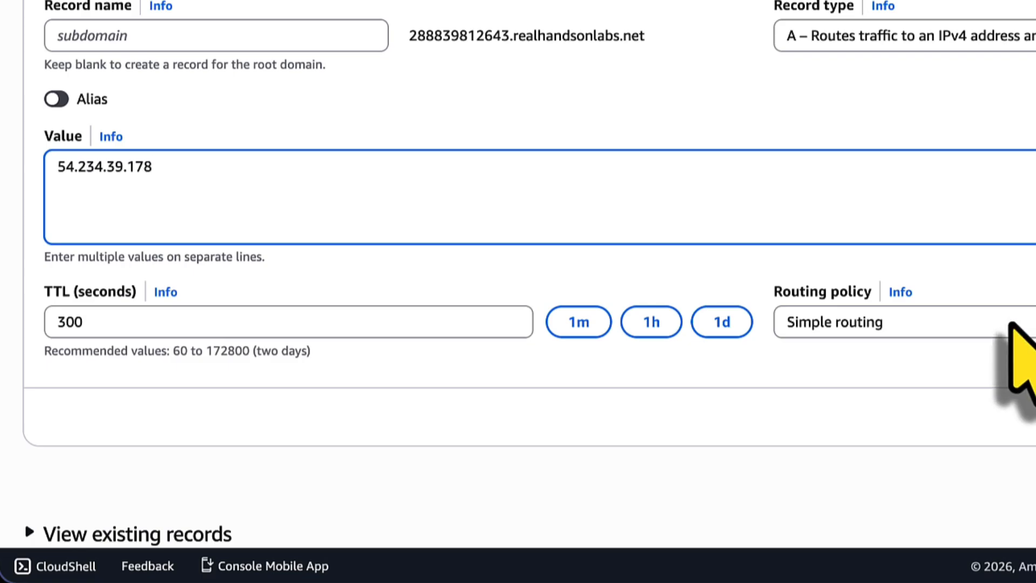
pyautogui.click(1001, 323)
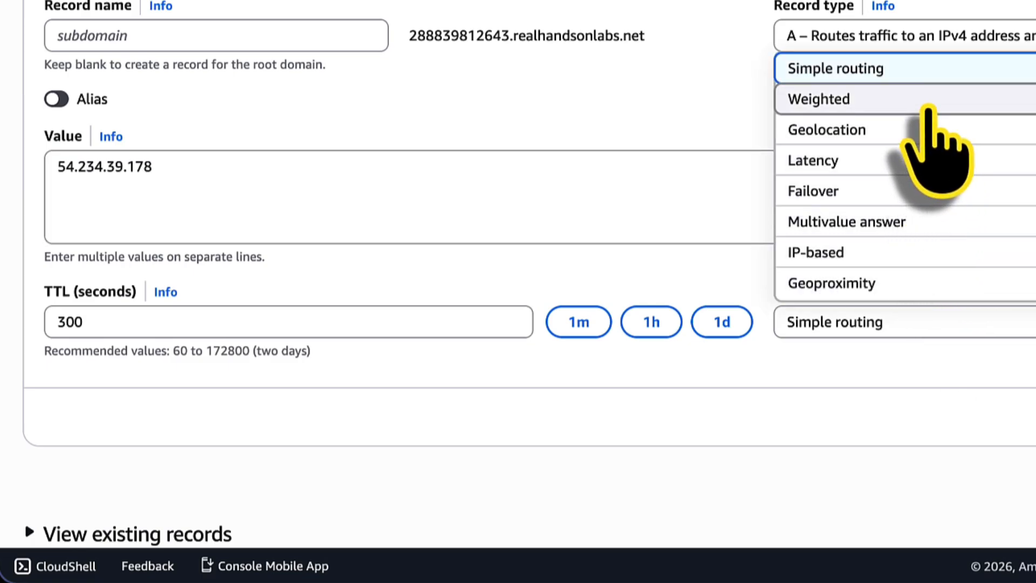
pyautogui.click(923, 100)
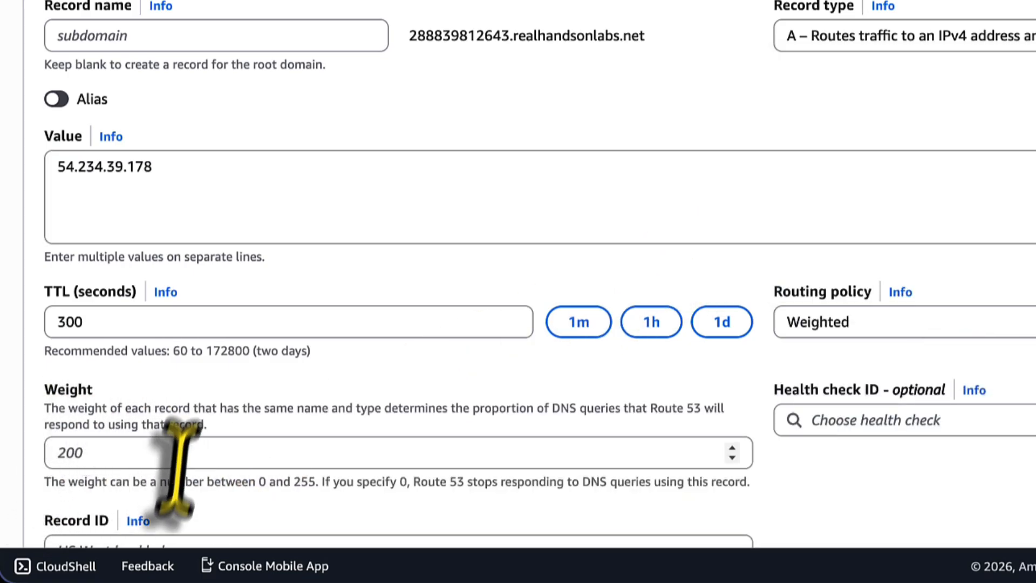
pyautogui.click(120, 462)
pyautogui.write('200')
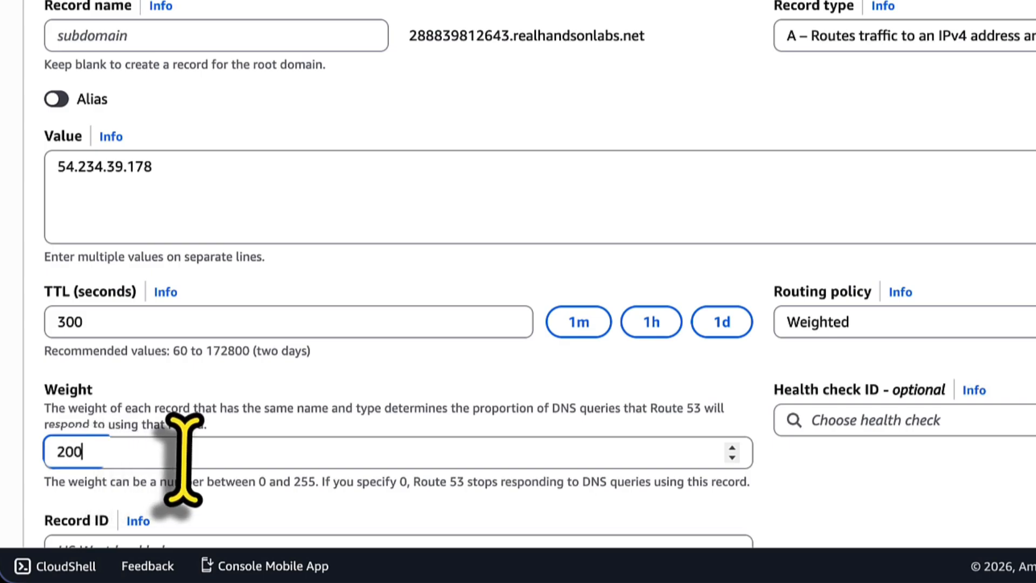
pyautogui.scroll(-2, 186, 450)
pyautogui.click(185, 447)
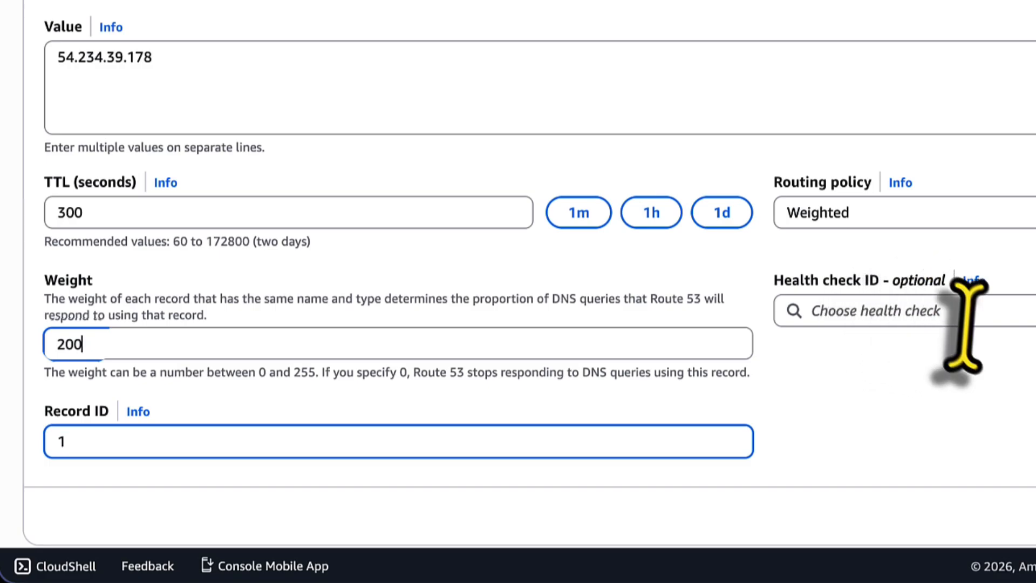
pyautogui.scroll(-2, 1010, 372)
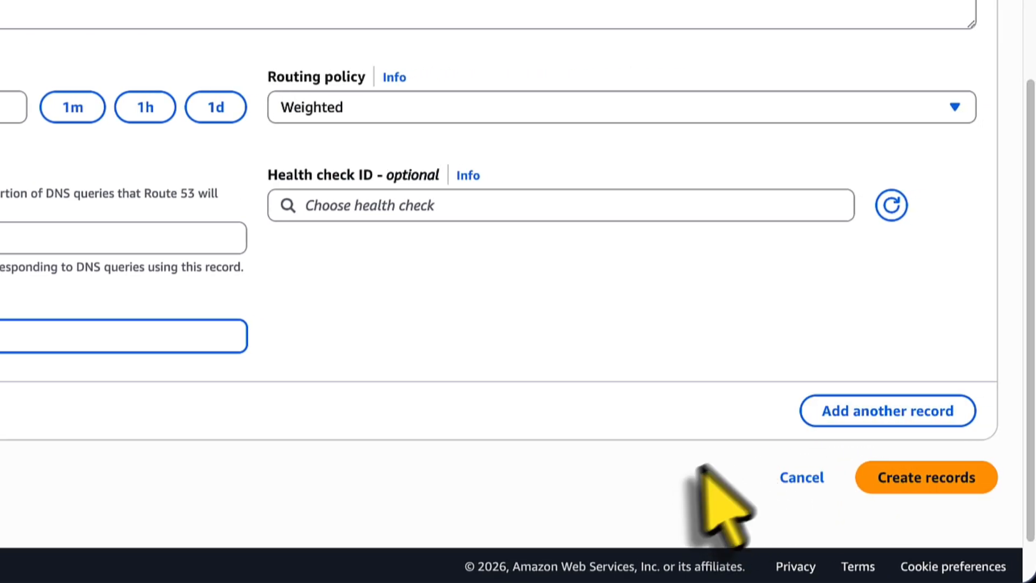
pyautogui.click(876, 412)
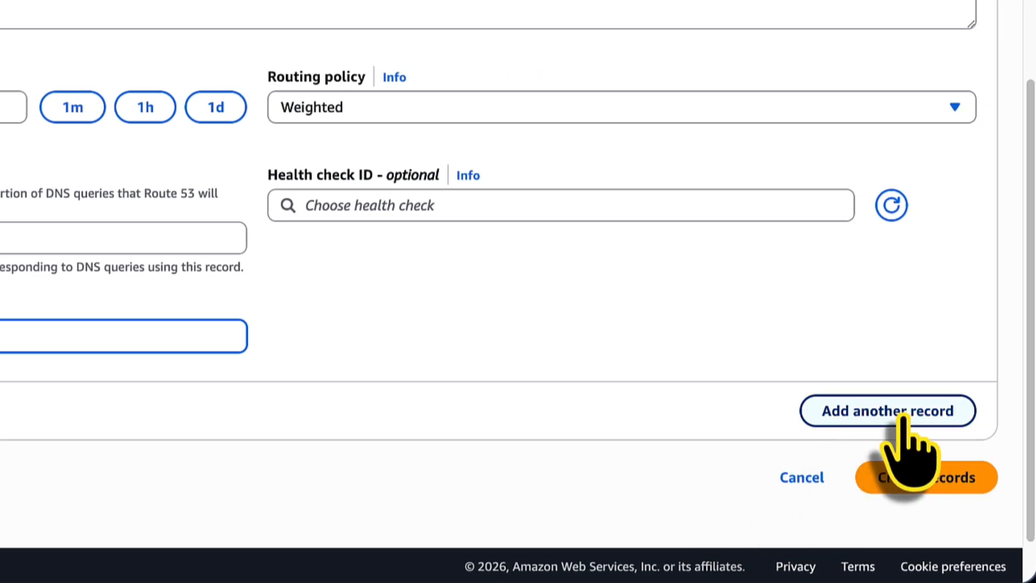
# Copy web02's public IP 107.20.44.71 from EC2 into record 2's value.
pyautogui.scroll(-8, 905, 416)
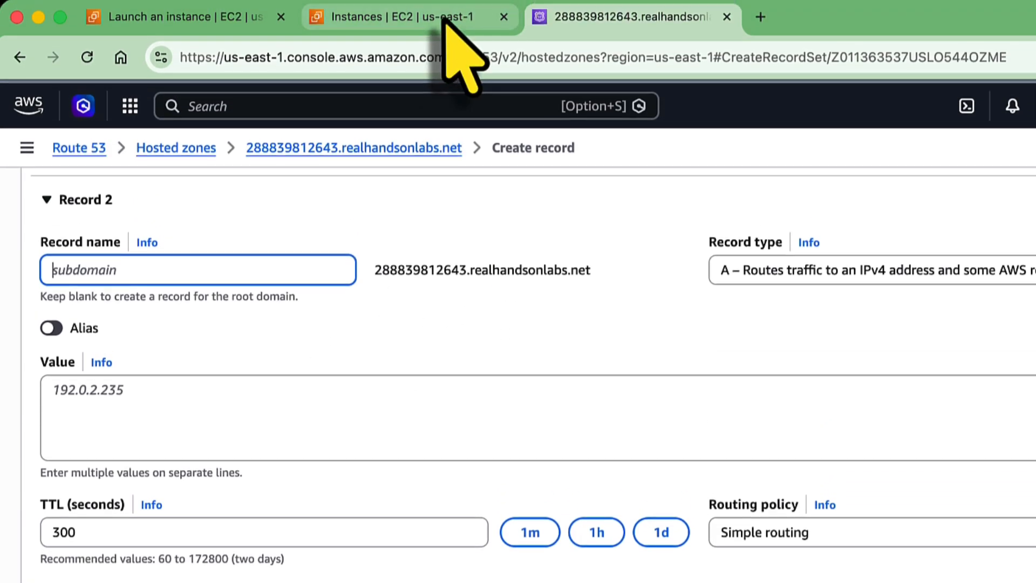
pyautogui.click(444, 18)
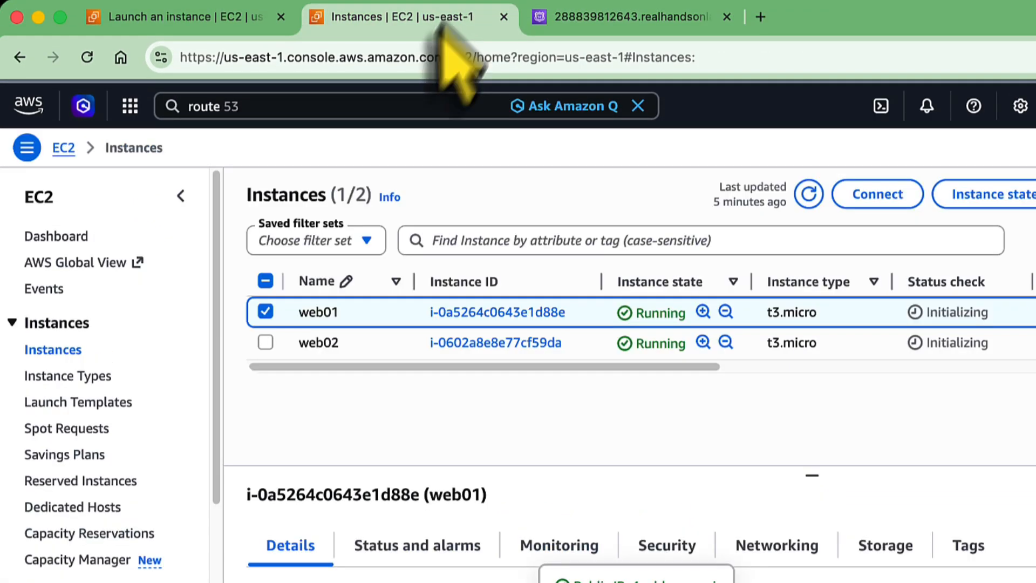
pyautogui.click(265, 312)
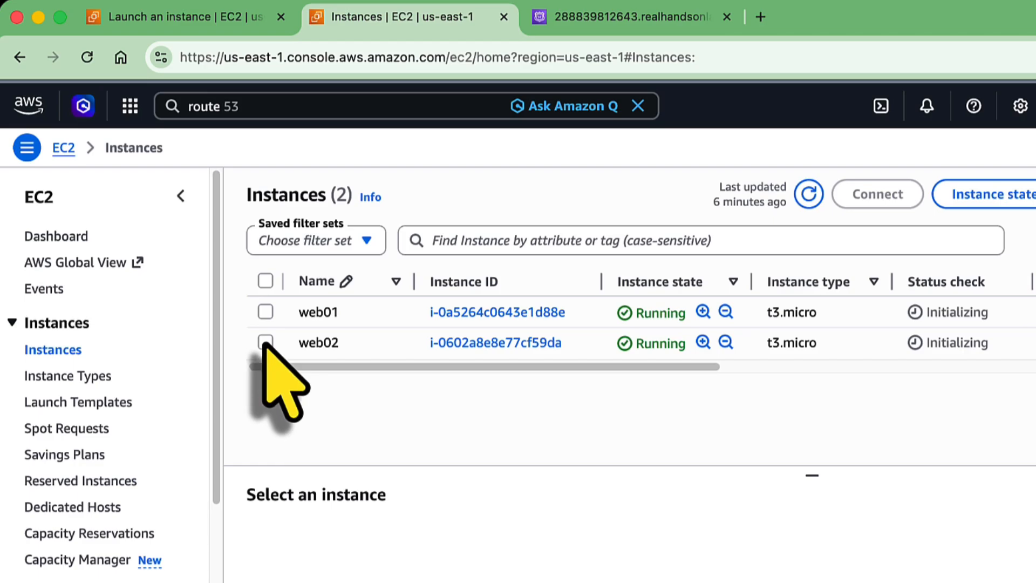
pyautogui.click(265, 342)
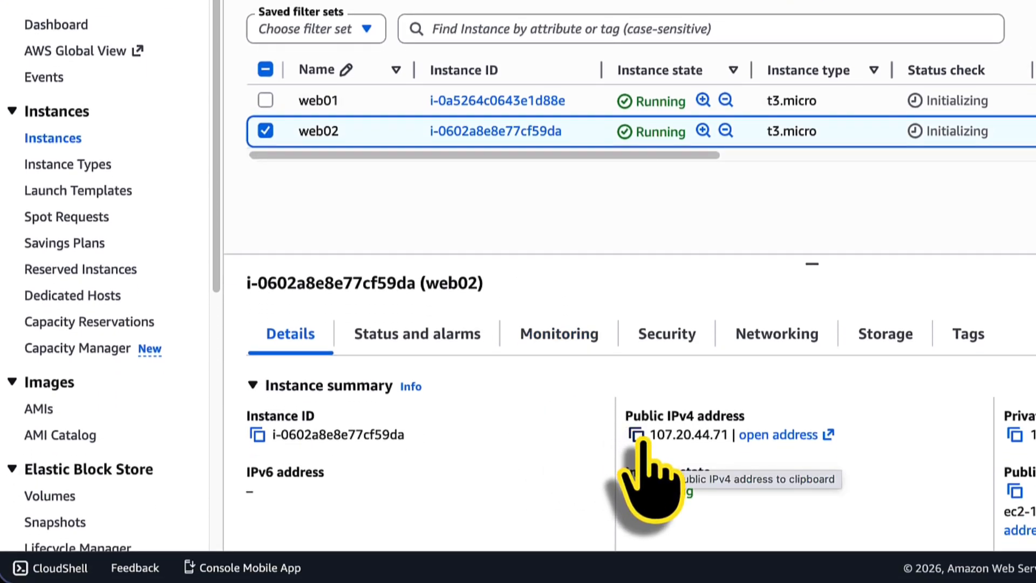
pyautogui.click(637, 435)
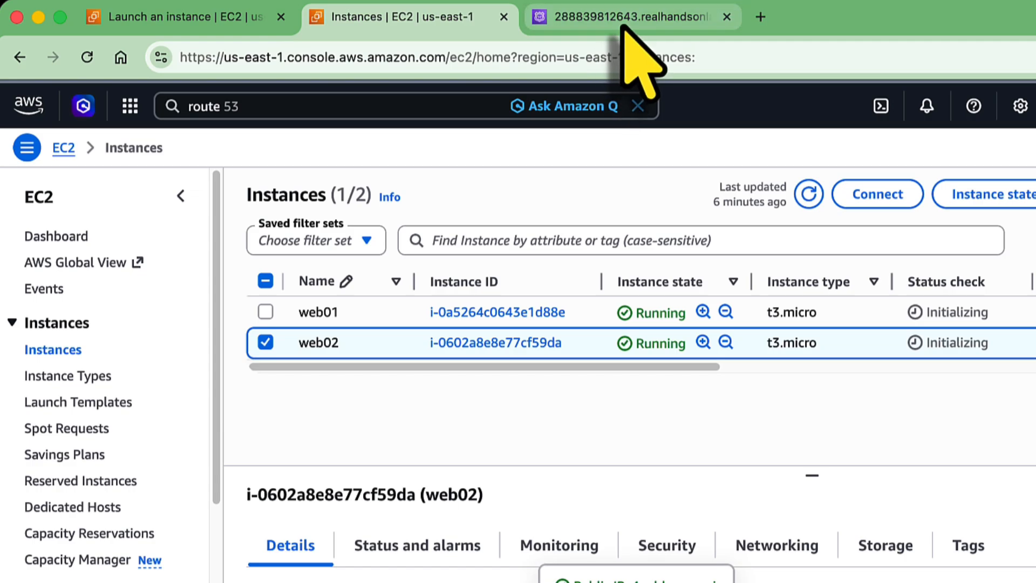
pyautogui.click(624, 25)
pyautogui.click(238, 404)
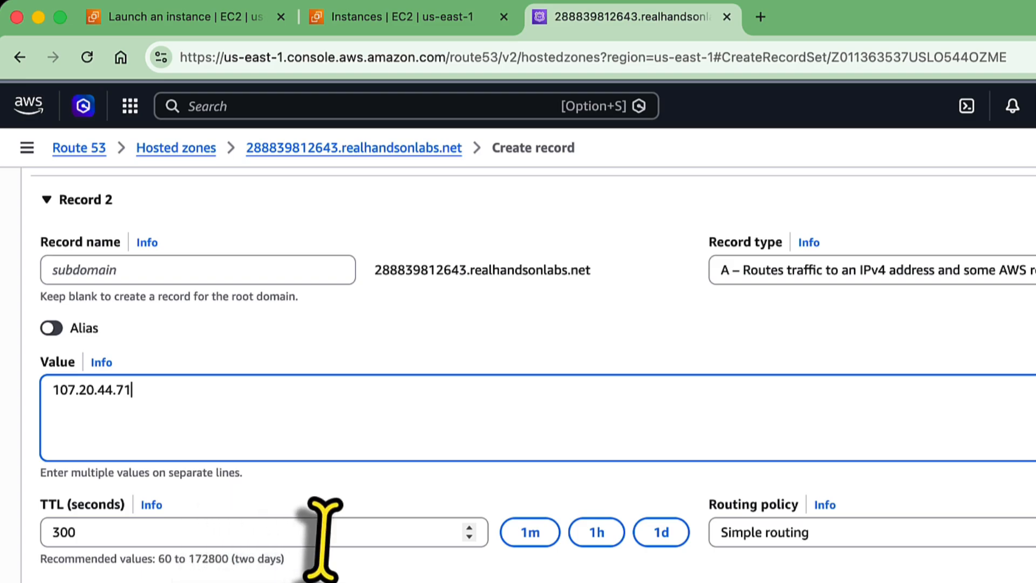
# Set record 2 to weighted routing with weight 50 and record ID 2.
pyautogui.click(891, 547)
pyautogui.click(802, 329)
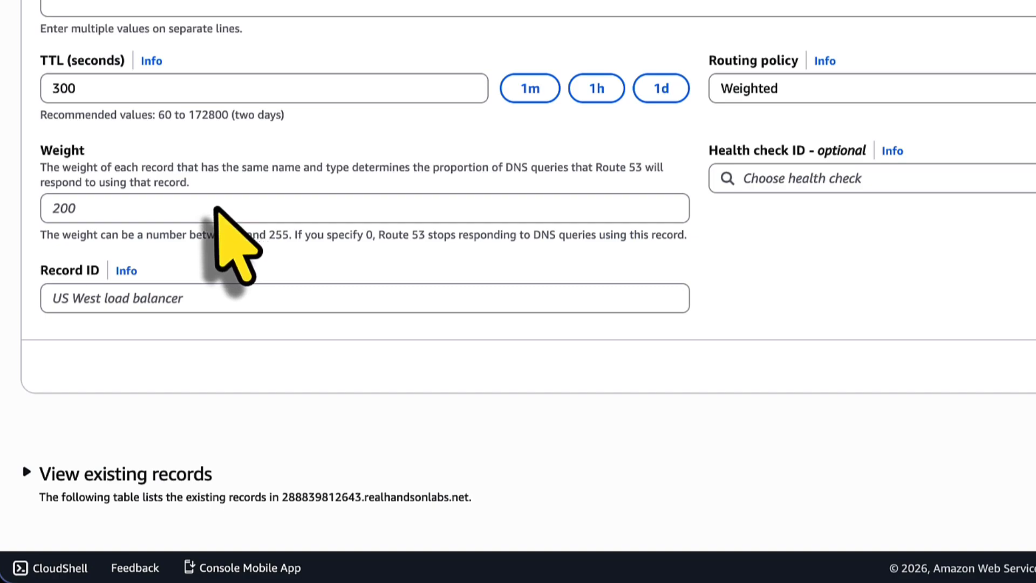
pyautogui.click(215, 210)
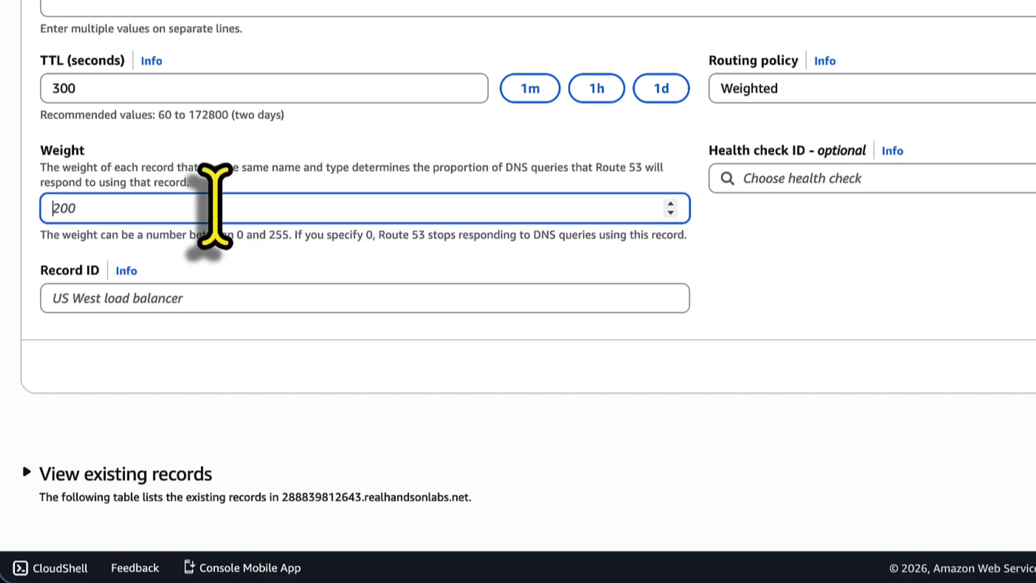
pyautogui.write('50')
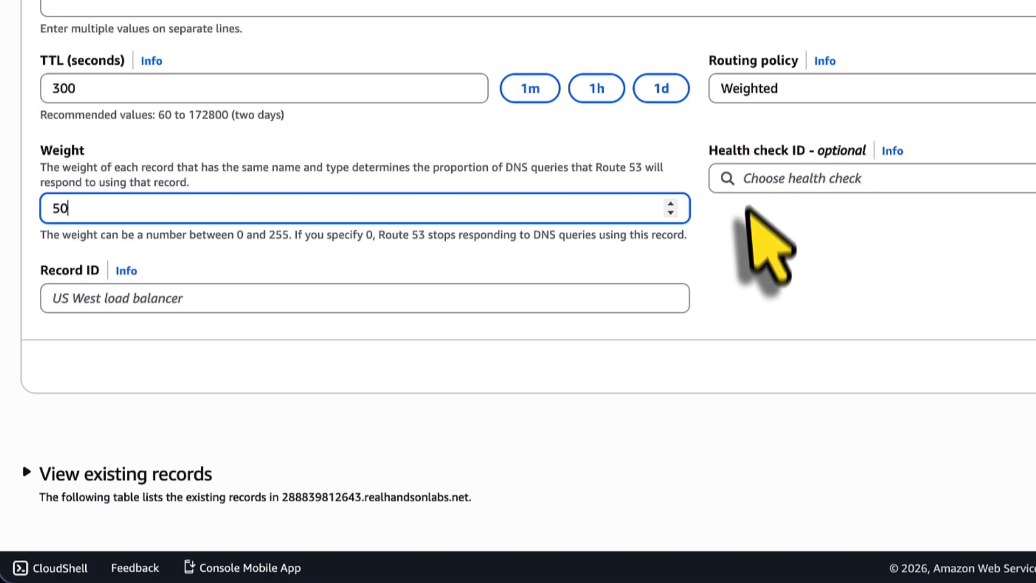
pyautogui.click(170, 300)
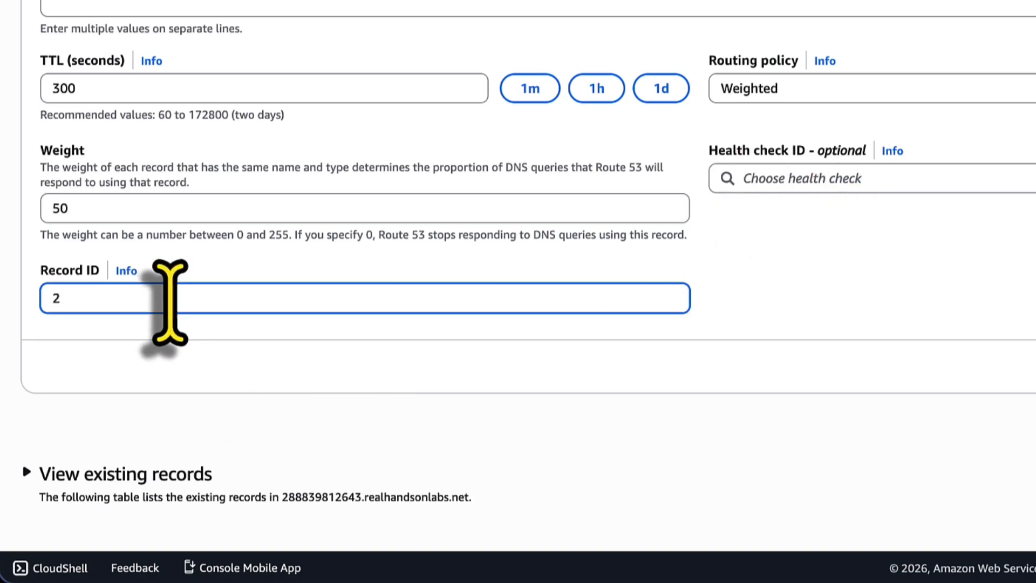
pyautogui.write('2')
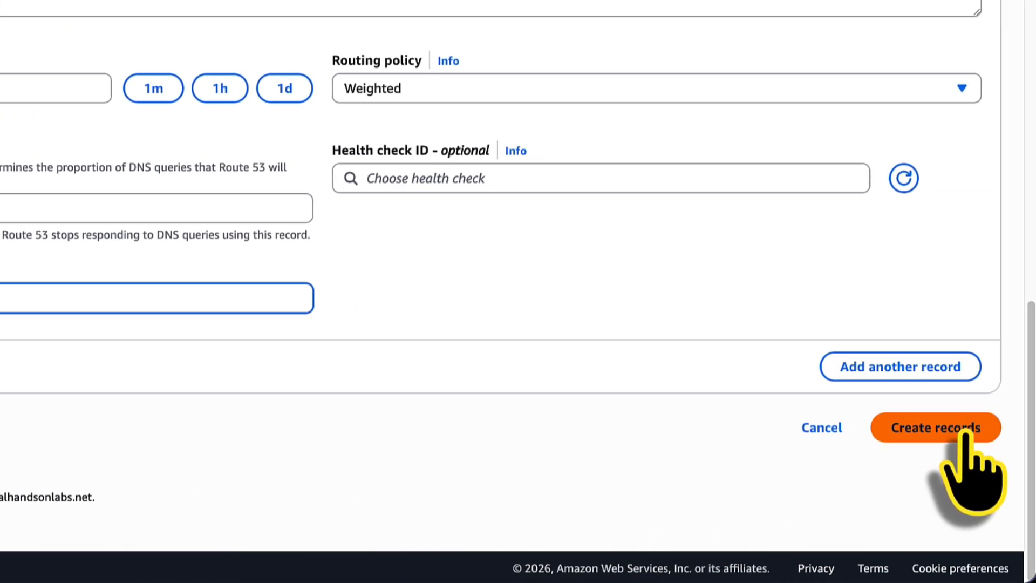
# Save the weight-200 and weight-50 A records, confirm INSYNC, and return to the zone's records.
pyautogui.click(966, 429)
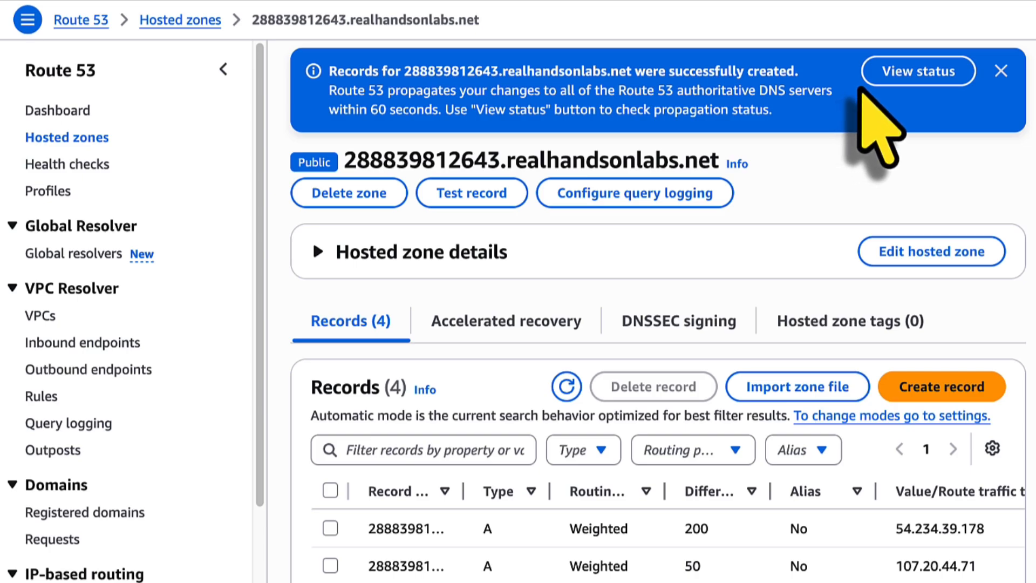
pyautogui.click(893, 73)
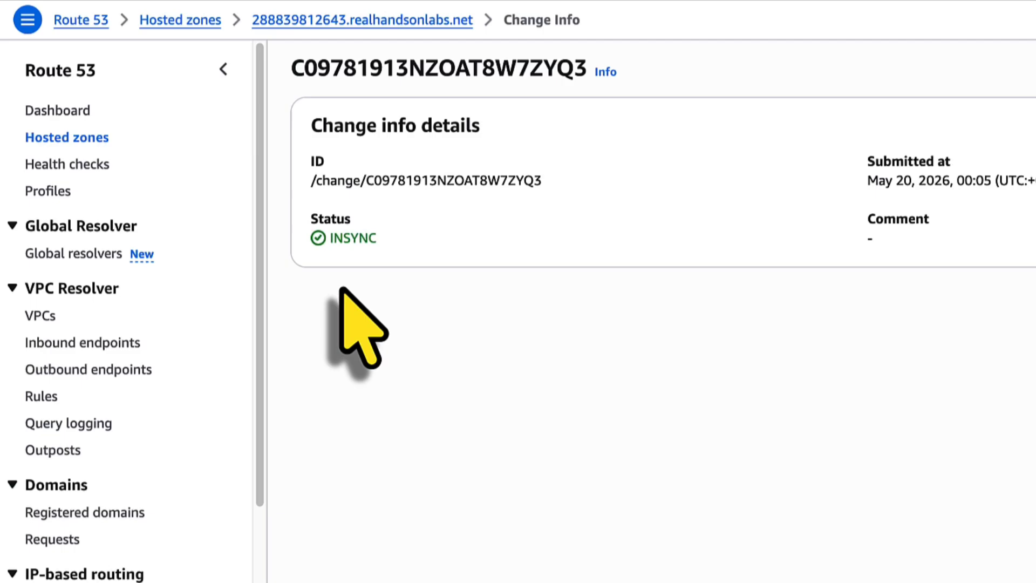
pyautogui.click(379, 21)
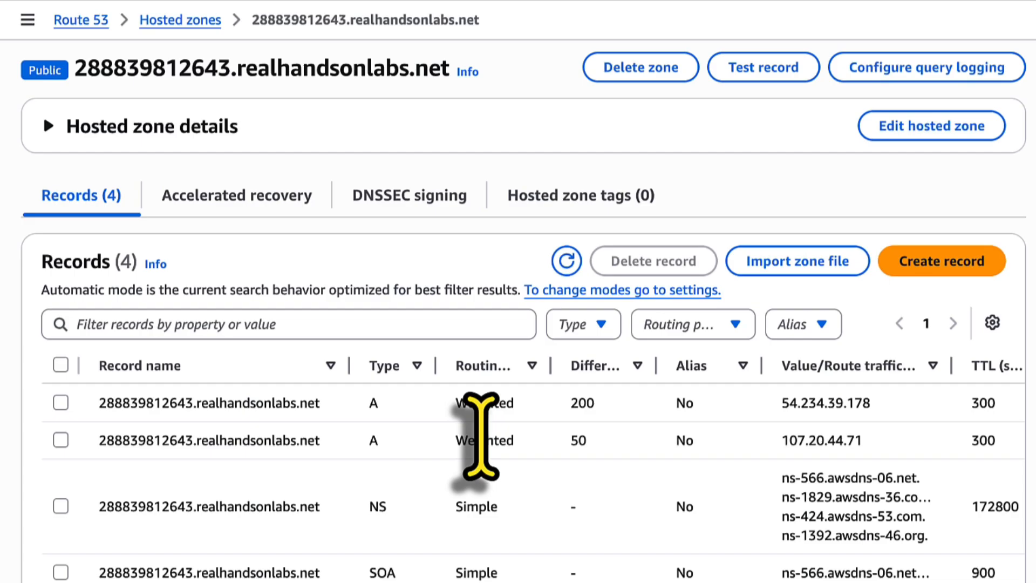
pyautogui.moveTo(76, 68); pyautogui.dragTo(449, 73)
# Open the zone's domain in a new tab and reload it until Hello World! appears.
pyautogui.rightClick(436, 70)
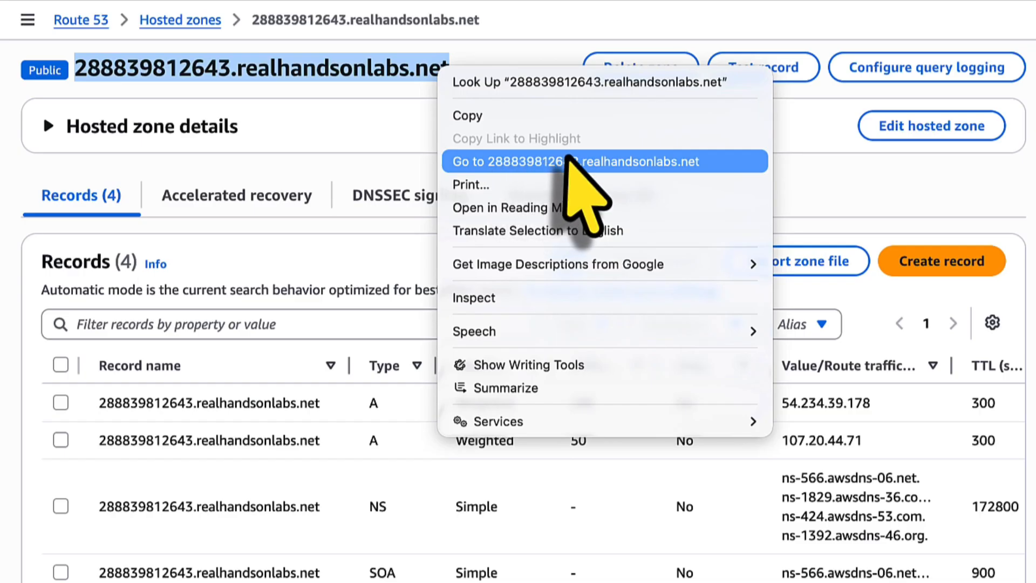
pyautogui.click(567, 165)
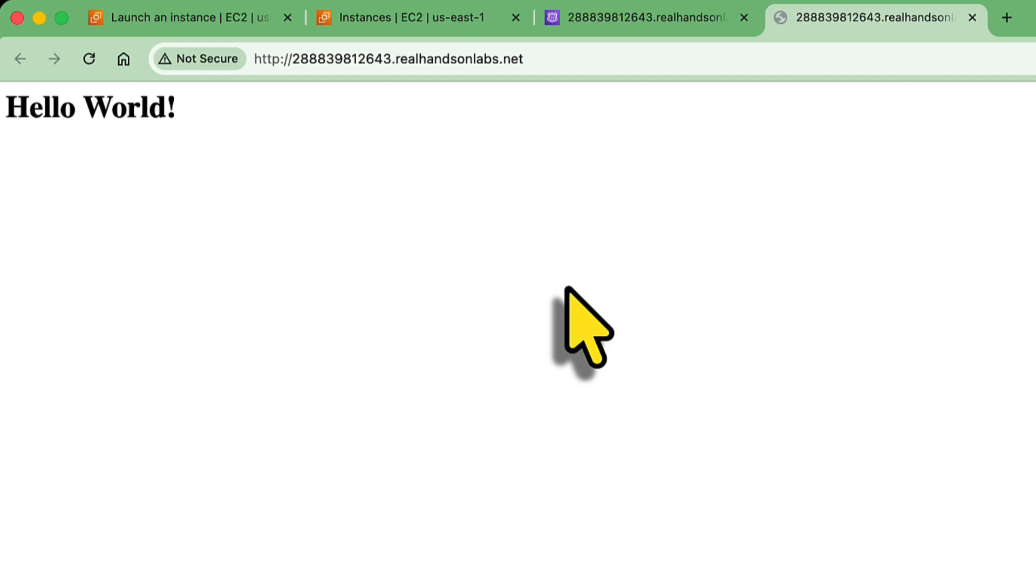
pyautogui.click(91, 60)
pyautogui.click(90, 60)
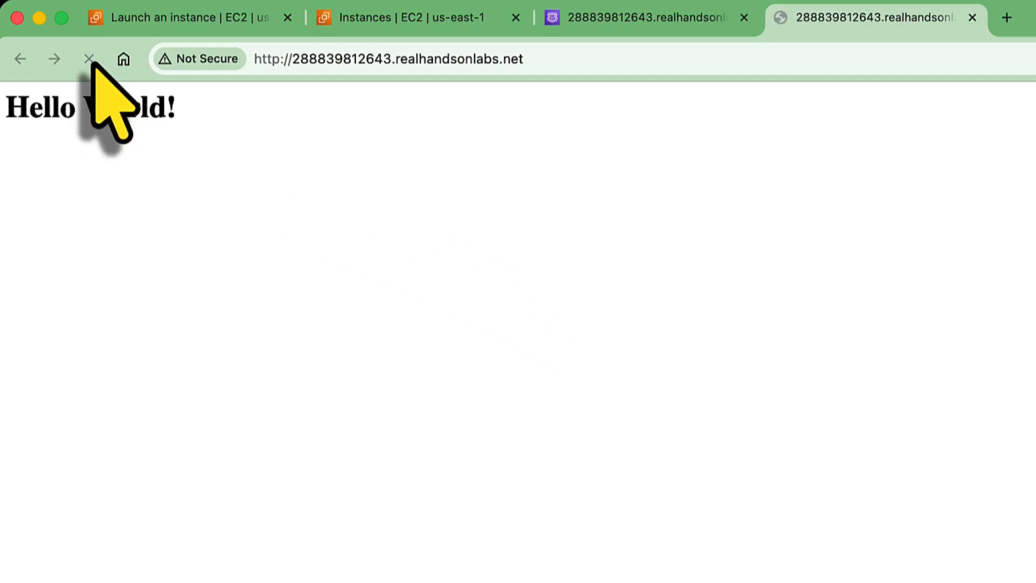